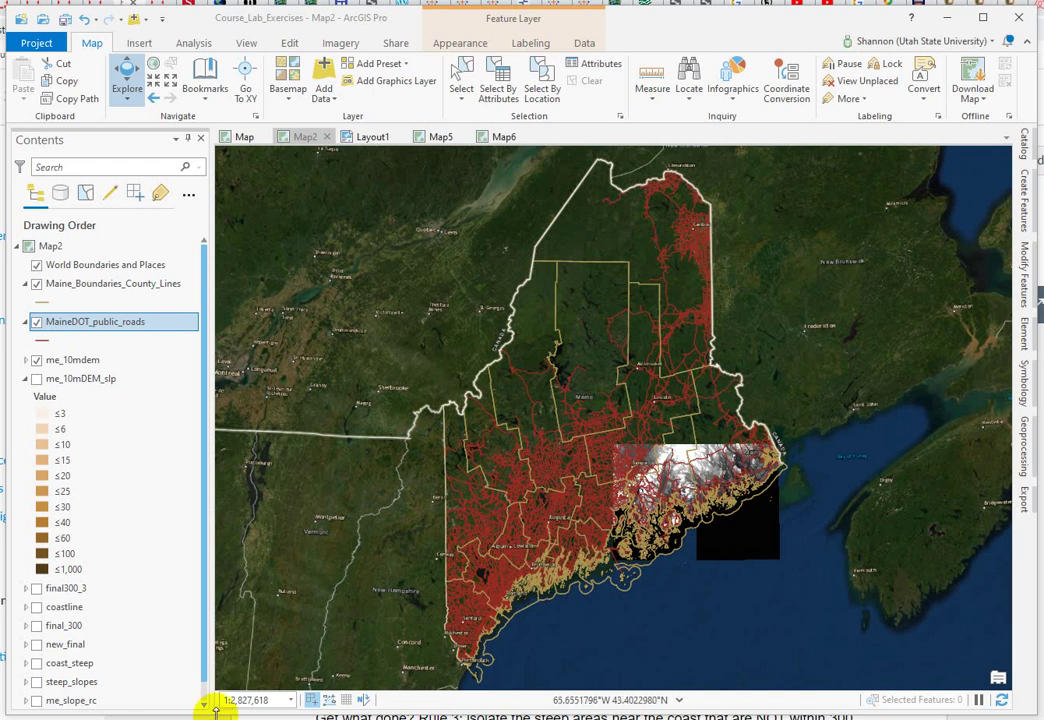
# Switch to the browser and review the habitat suitability exercise's nesting criteria and required datasets on page 1 of the instructions
pyautogui.hotkey('alt', 'Tab')
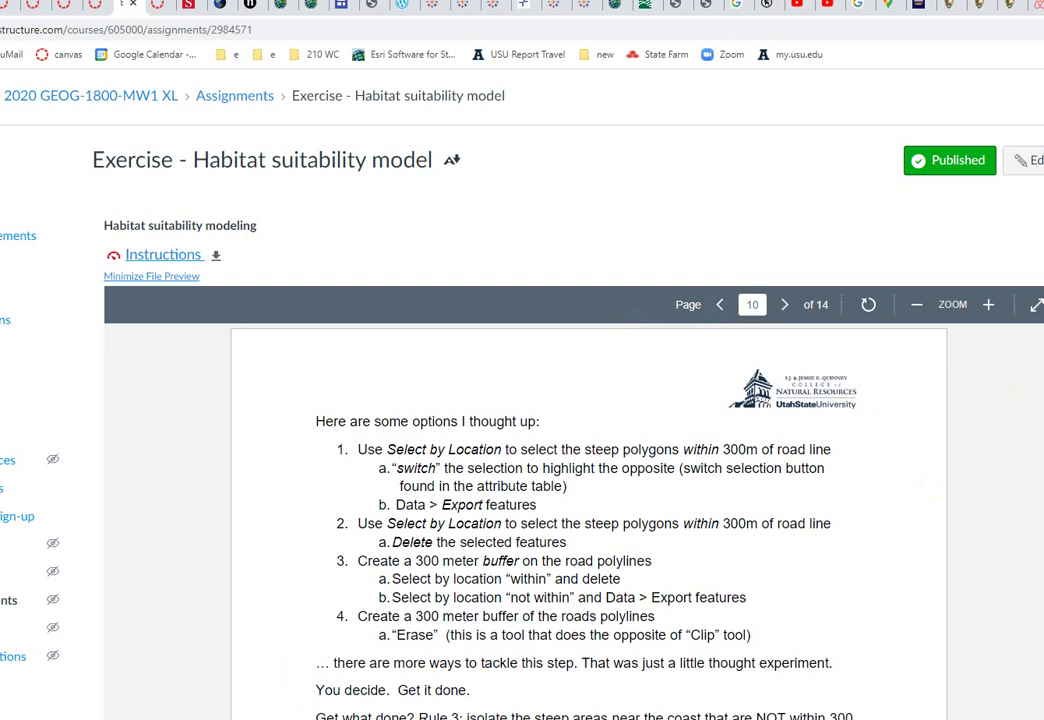
pyautogui.scroll(20, 930, 495)
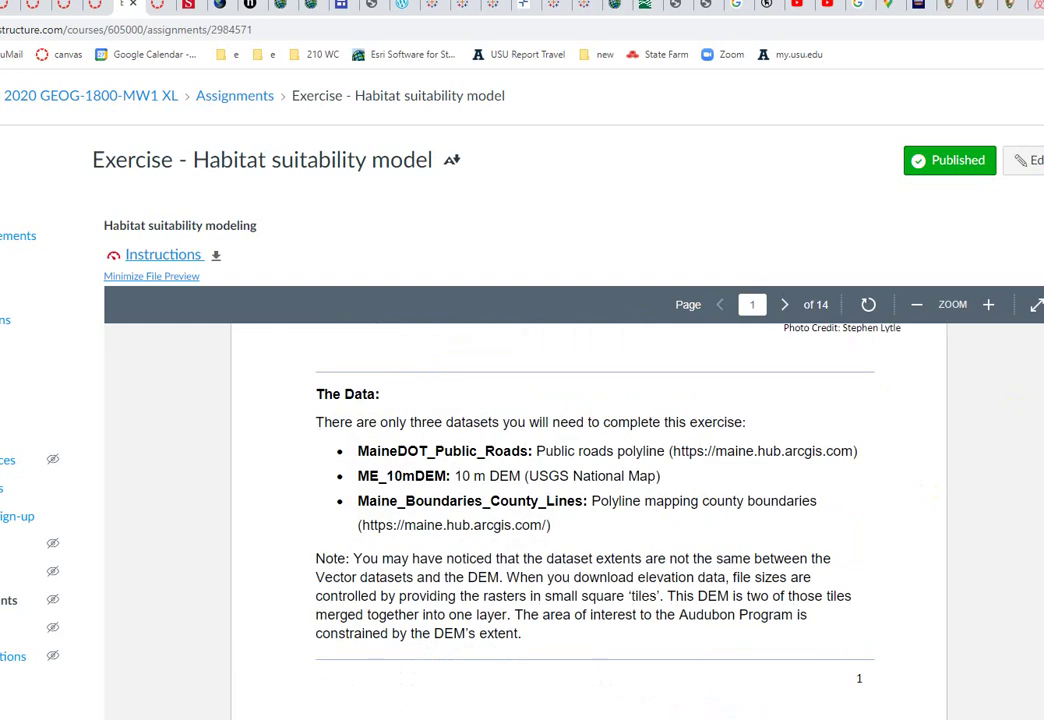
pyautogui.scroll(5, 588, 520)
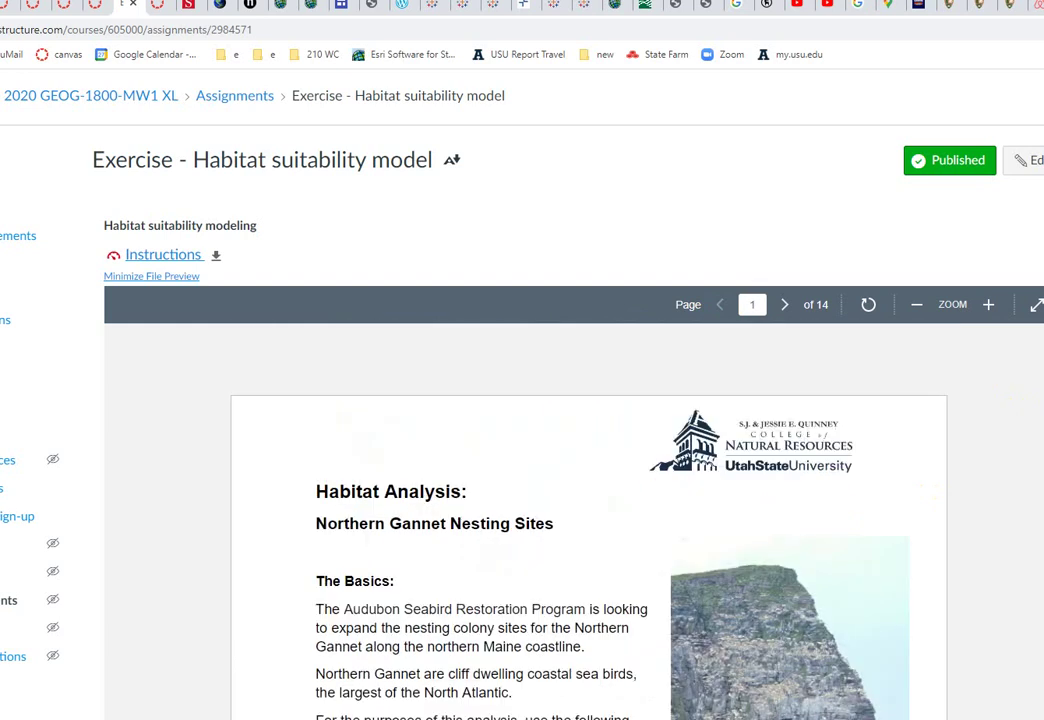
pyautogui.scroll(-5, 862, 430)
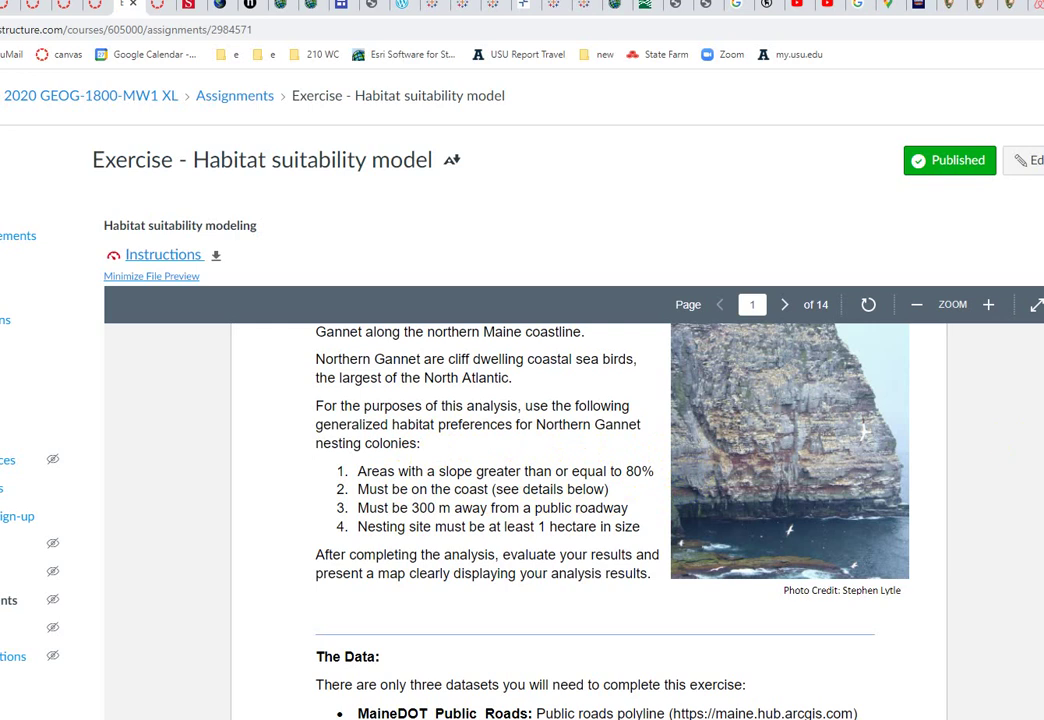
pyautogui.scroll(-3, 588, 500)
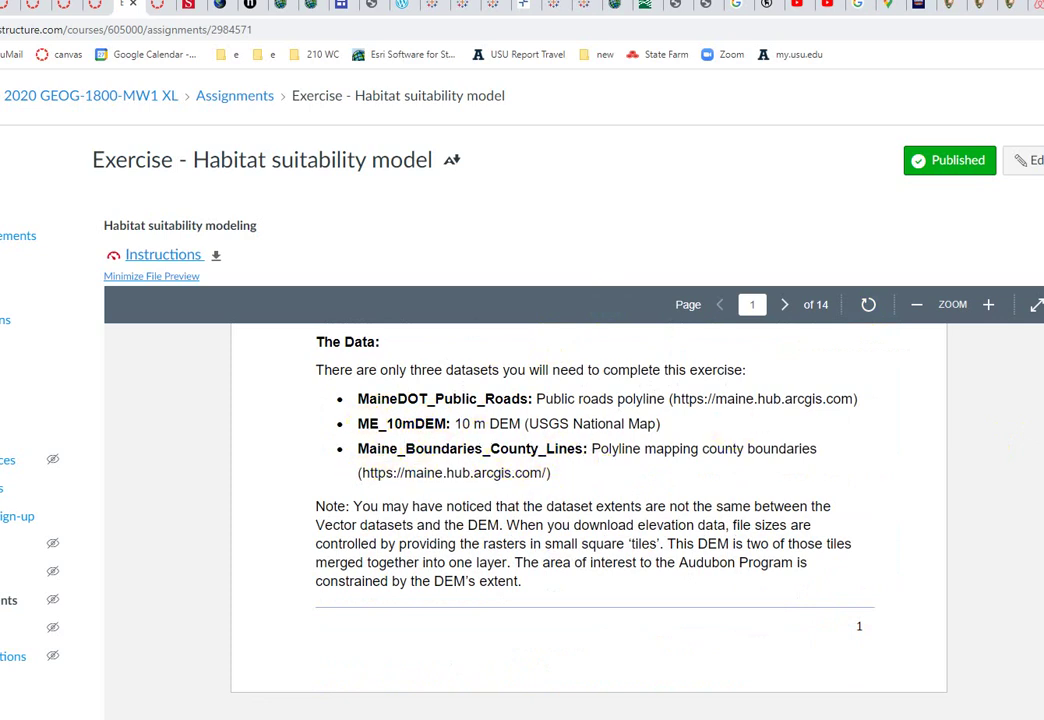
# Skim the remaining instructions on slope analysis, reclassifying and coastal steep areas, up to Figure 4 on page 9
pyautogui.scroll(-10, 588, 500)
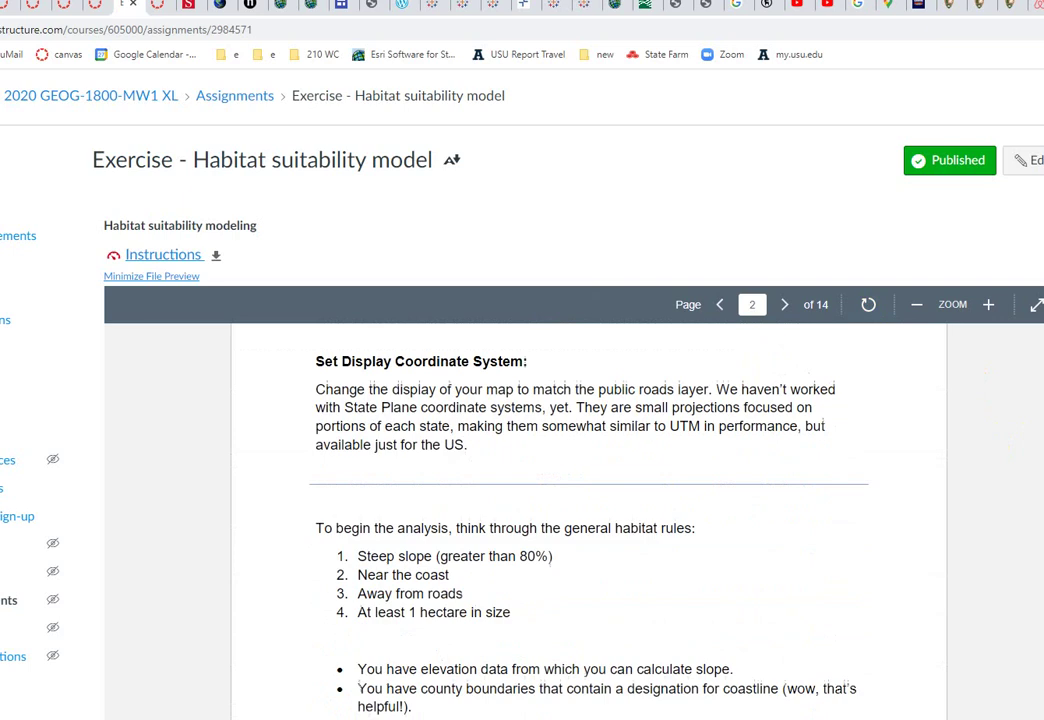
pyautogui.scroll(-10, 588, 500)
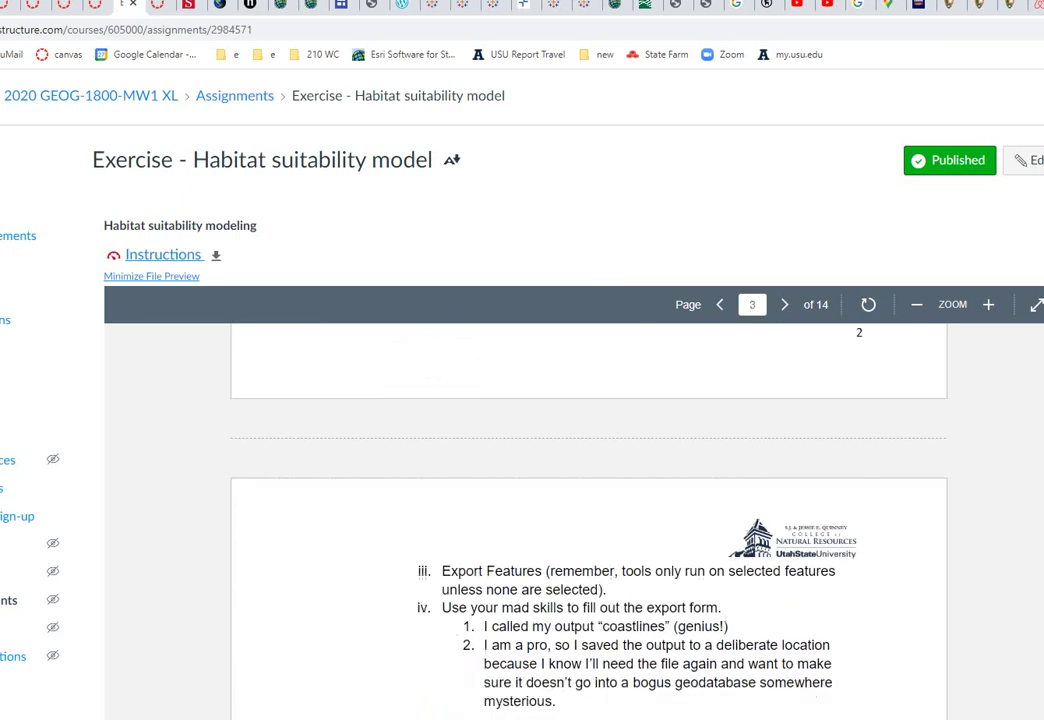
pyautogui.scroll(-5, 588, 500)
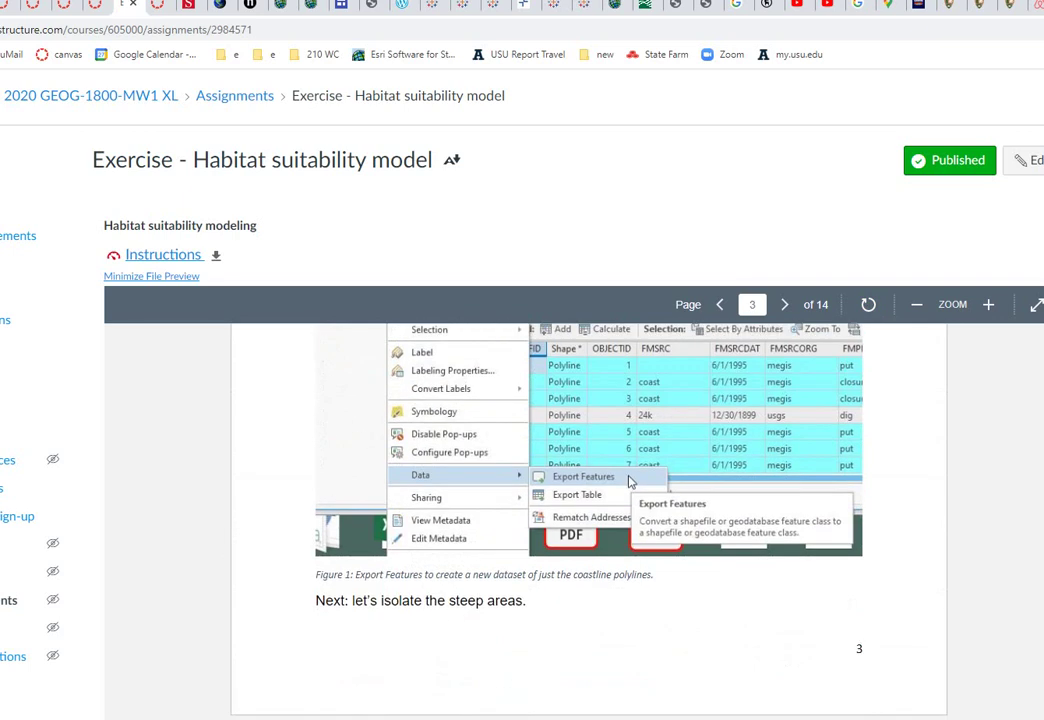
pyautogui.scroll(-6, 588, 500)
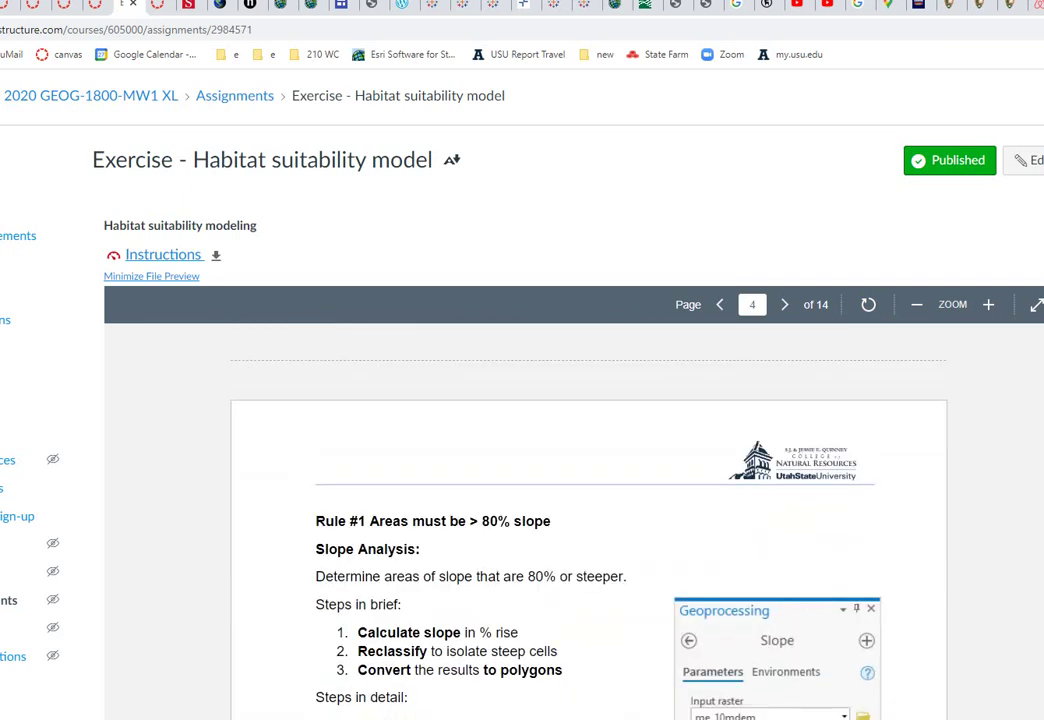
pyautogui.scroll(-8, 588, 500)
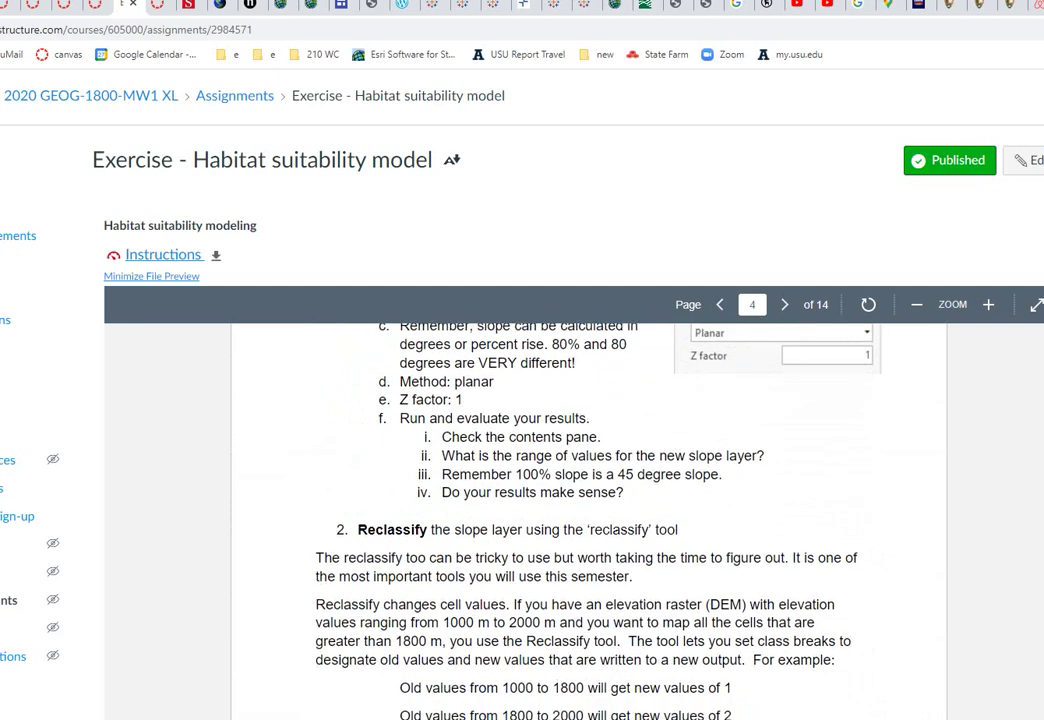
pyautogui.scroll(-10, 588, 500)
pyautogui.scroll(-1, 588, 500)
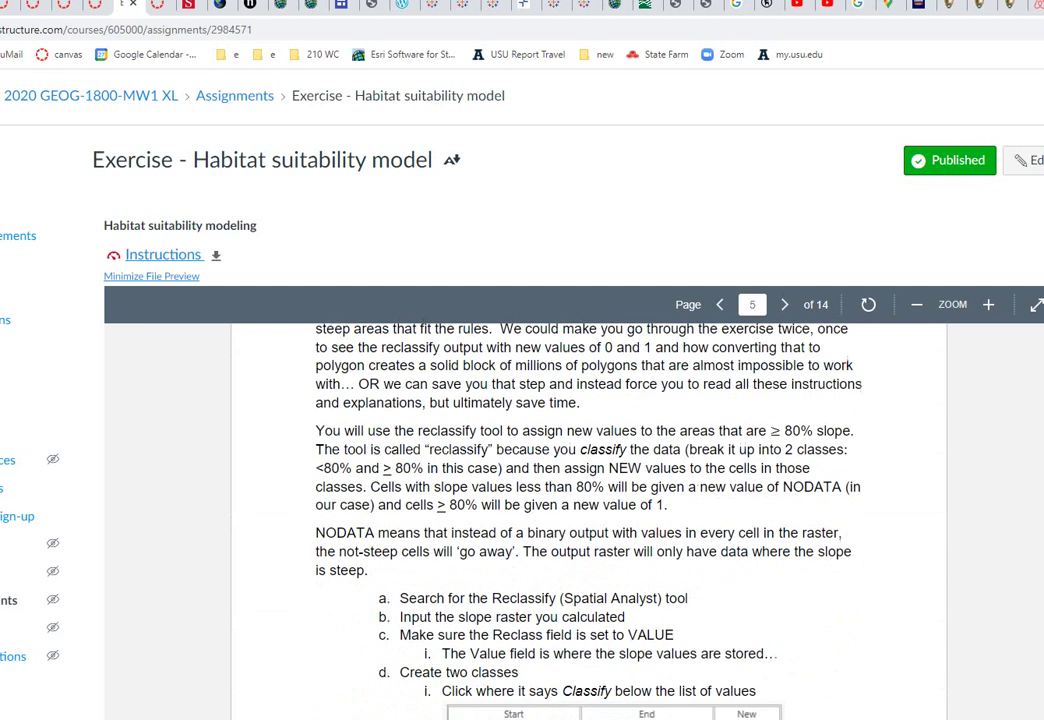
pyautogui.scroll(-10, 588, 500)
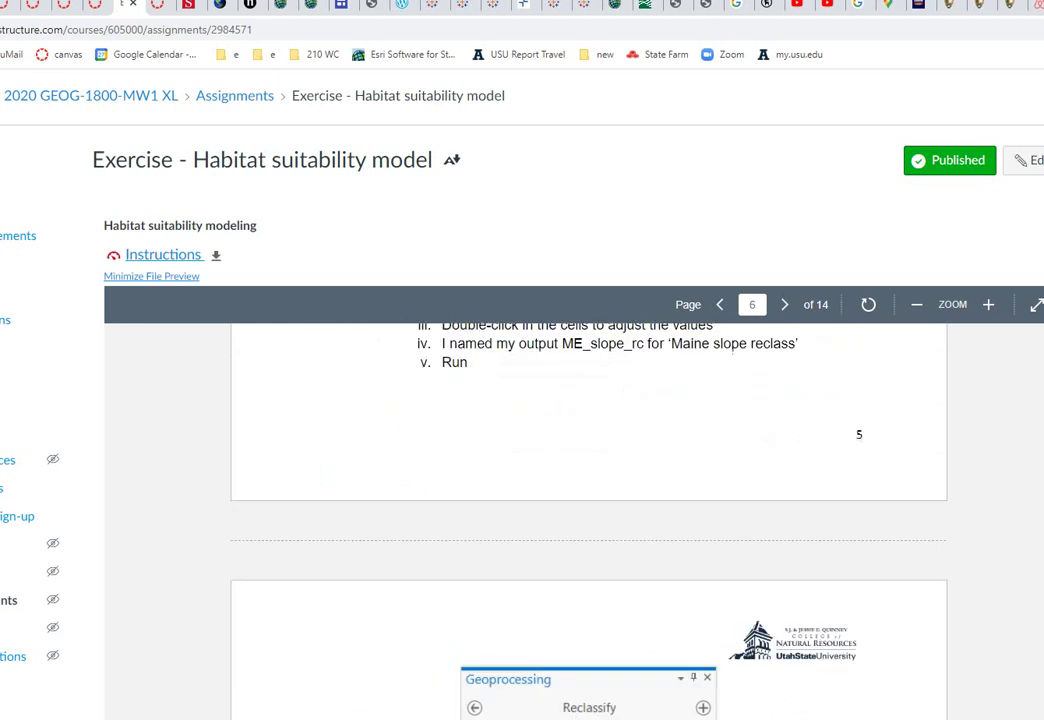
pyautogui.scroll(-10, 588, 500)
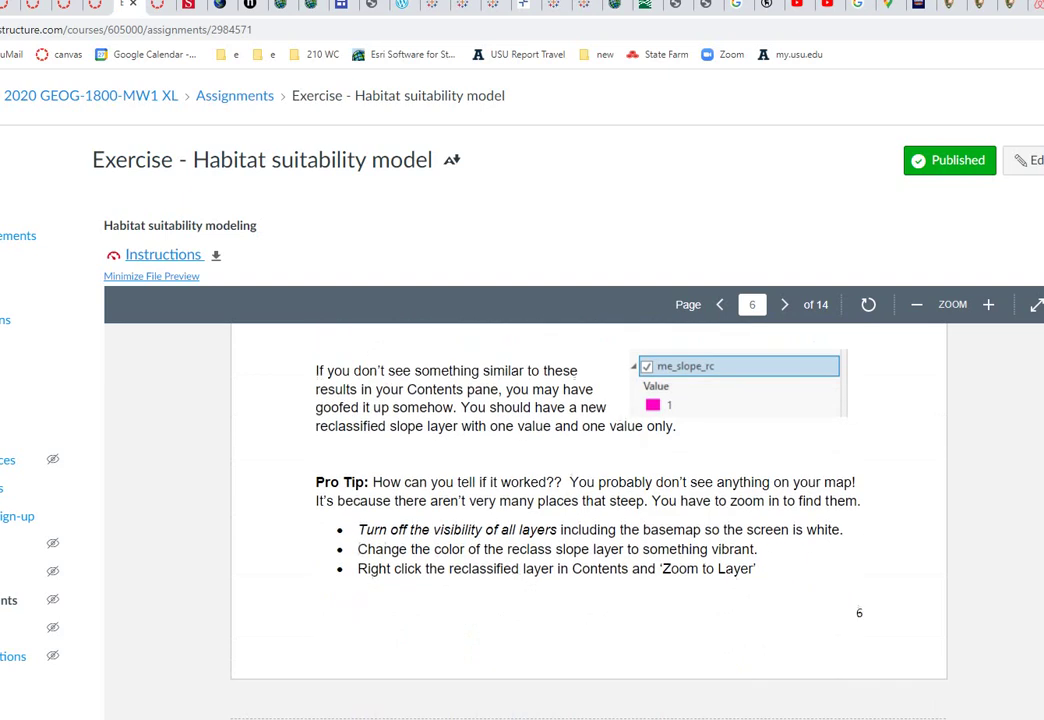
pyautogui.scroll(-15, 588, 500)
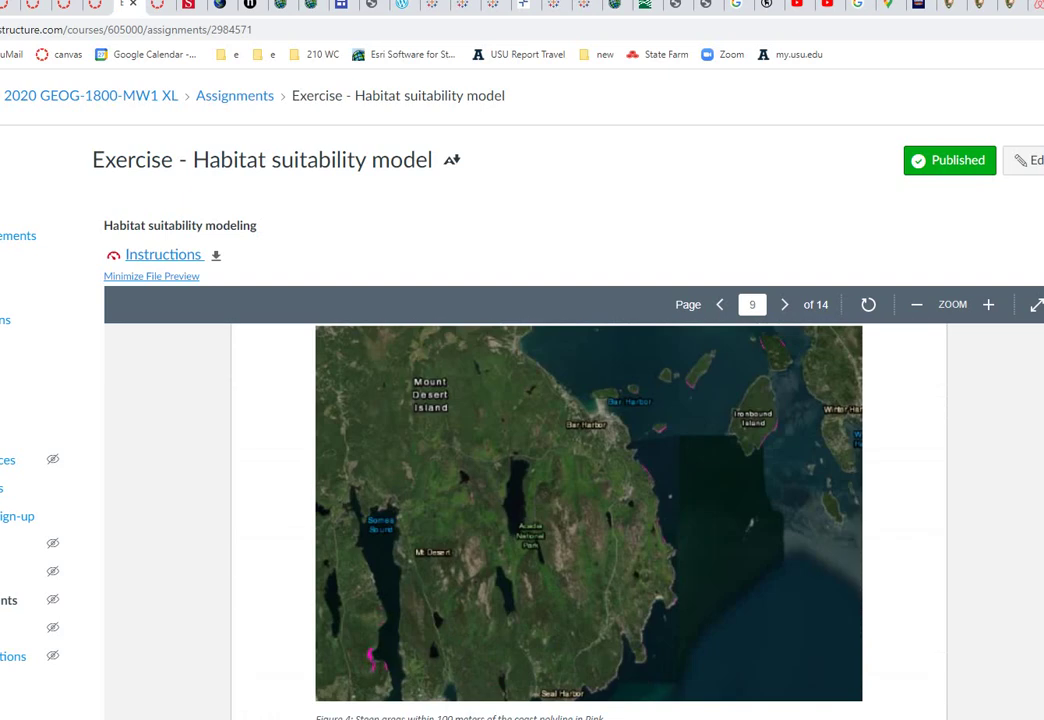
pyautogui.scroll(1, 610, 482)
pyautogui.scroll(-1, 610, 482)
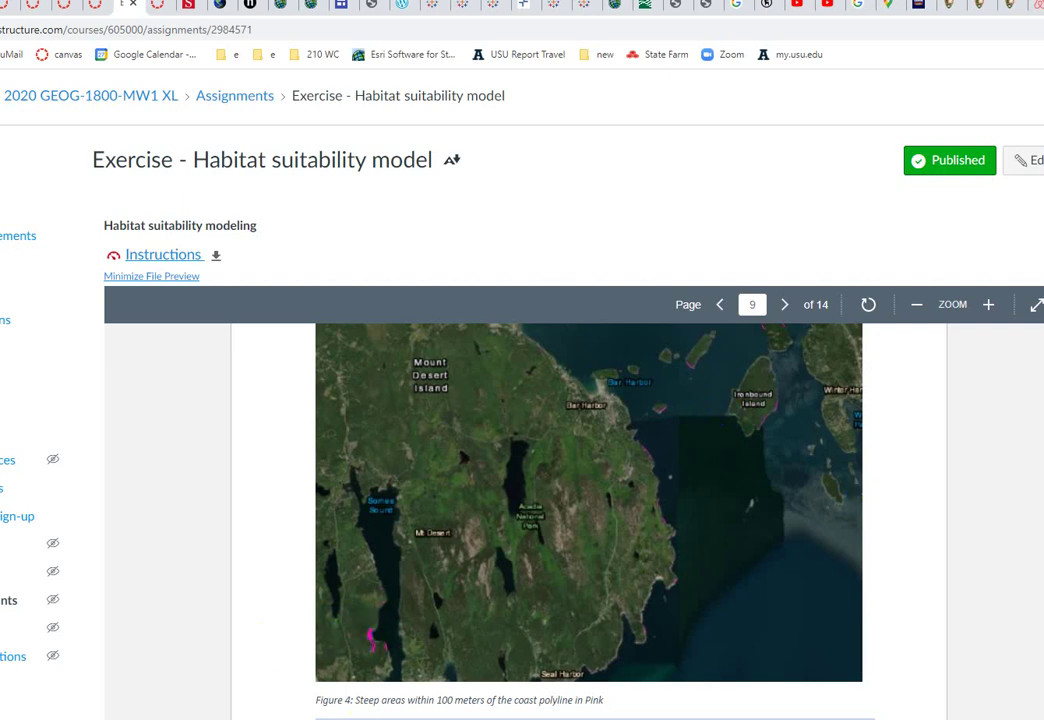
# Switch to ArcGIS Pro, collapse the me_10mDEM_slp legend and expand the me_10mdem legend in the layer list
pyautogui.hotkey('alt', 'Tab')
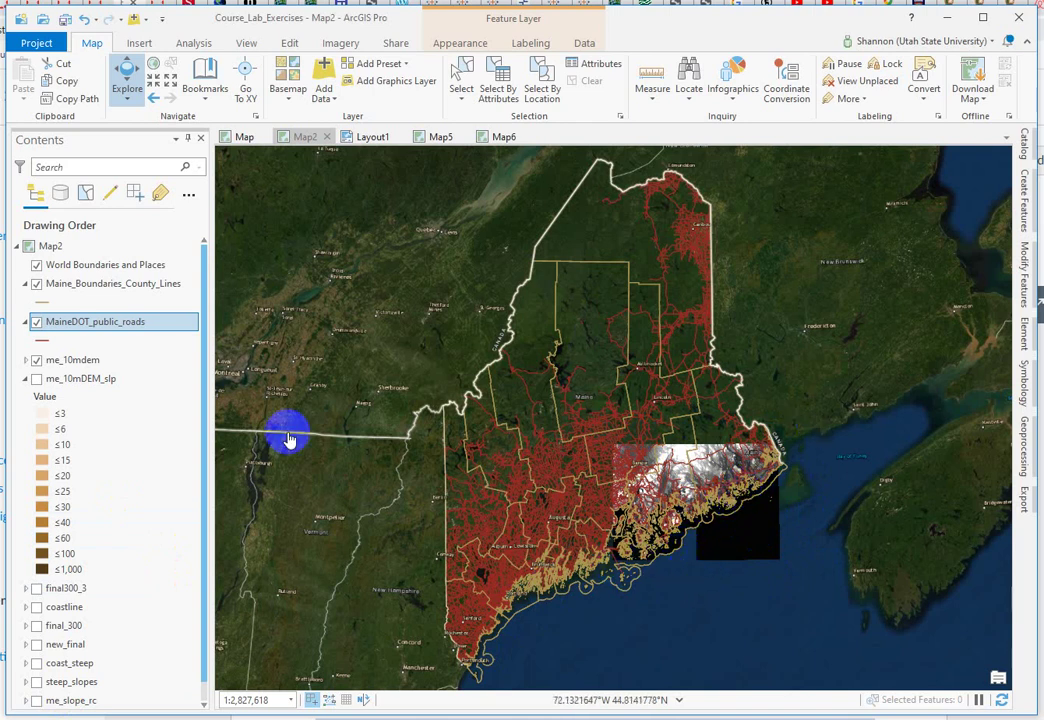
pyautogui.click(26, 379)
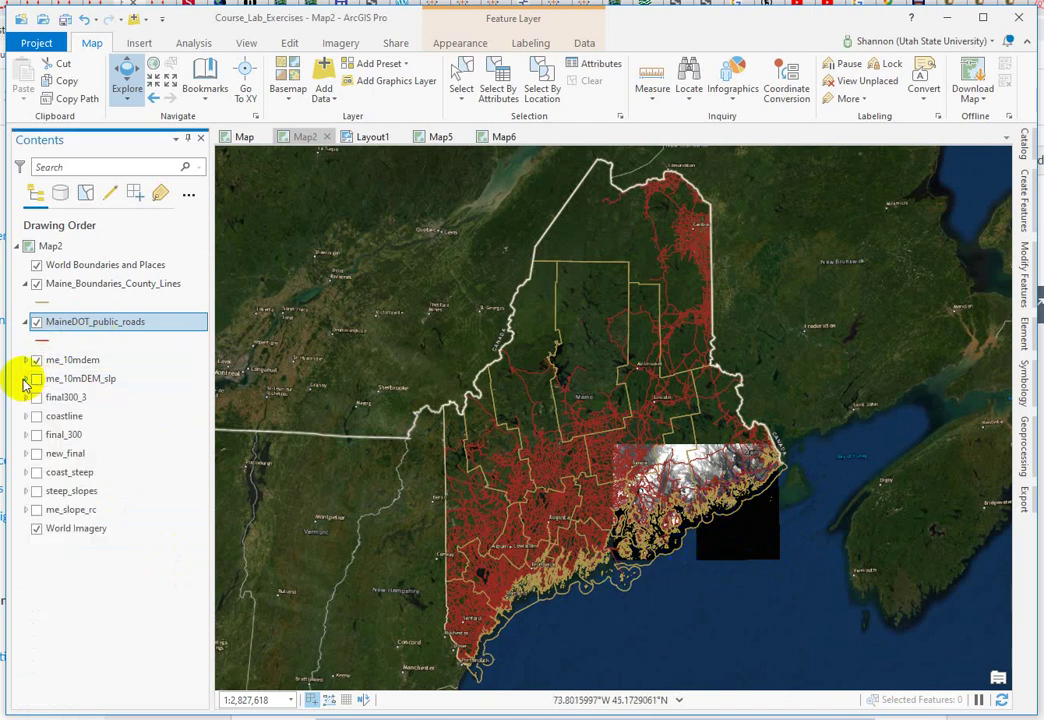
pyautogui.click(26, 360)
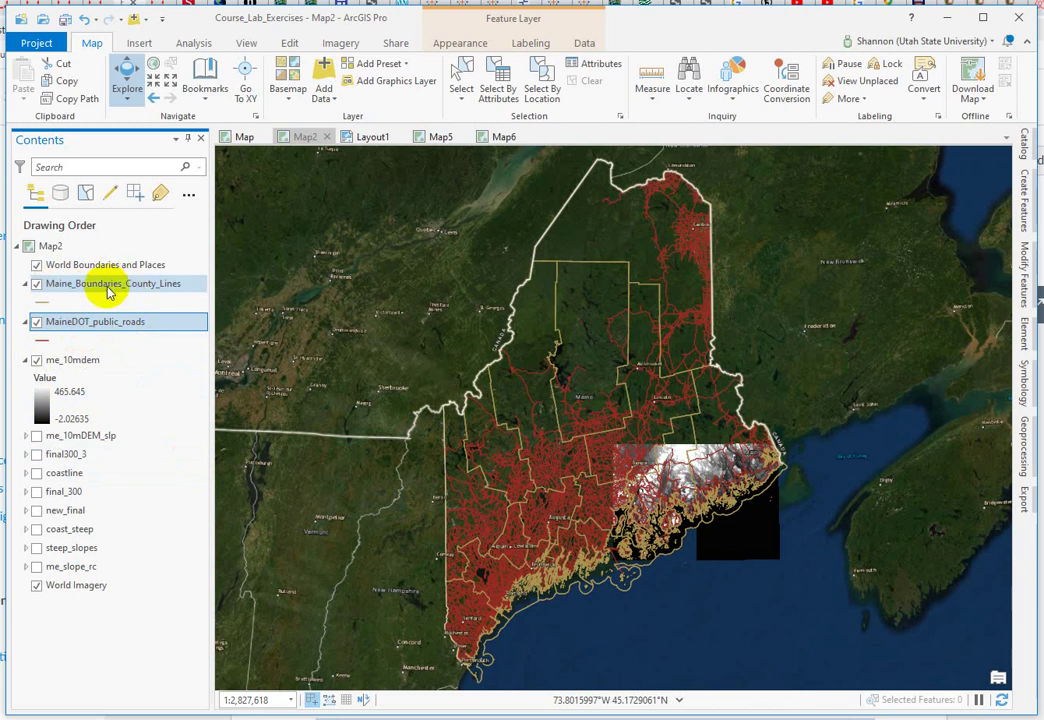
# Zoom in on the Maine coast within the DEM extent and hide the me_10mdem layer
pyautogui.click(487, 565)
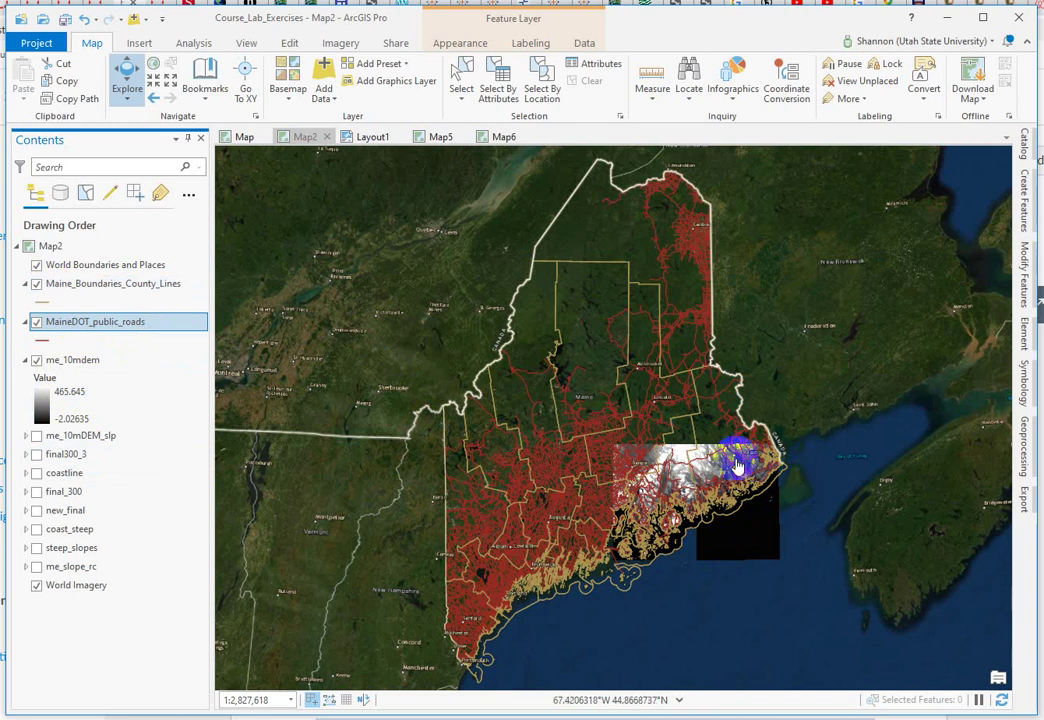
pyautogui.click(697, 487)
pyautogui.scroll(5, 750, 519)
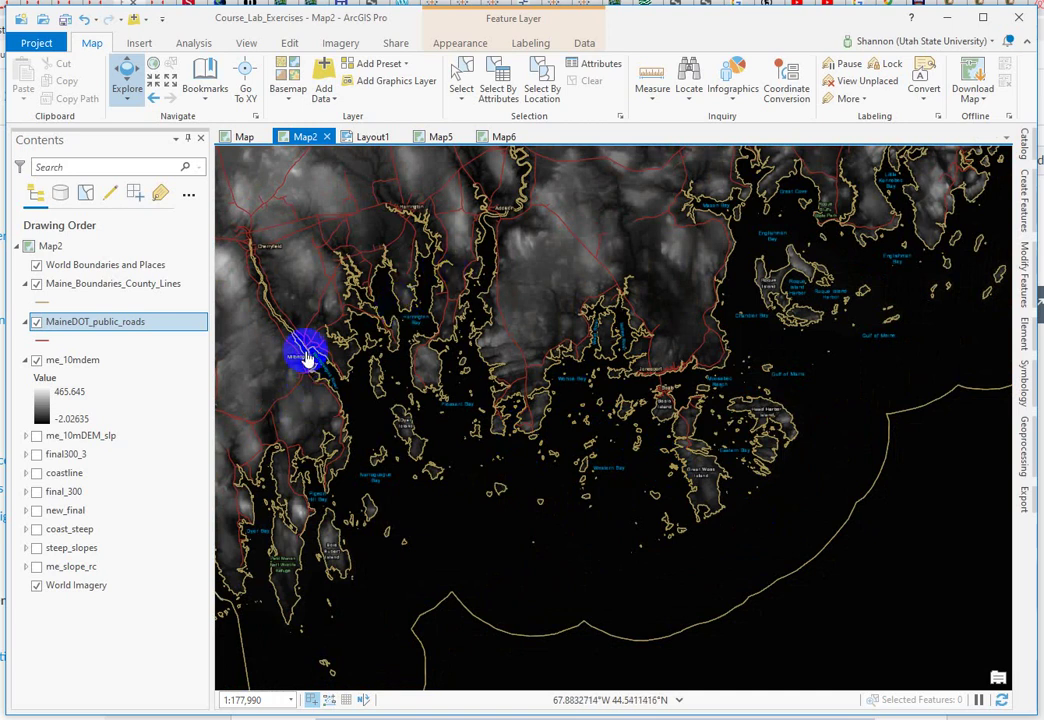
pyautogui.click(37, 359)
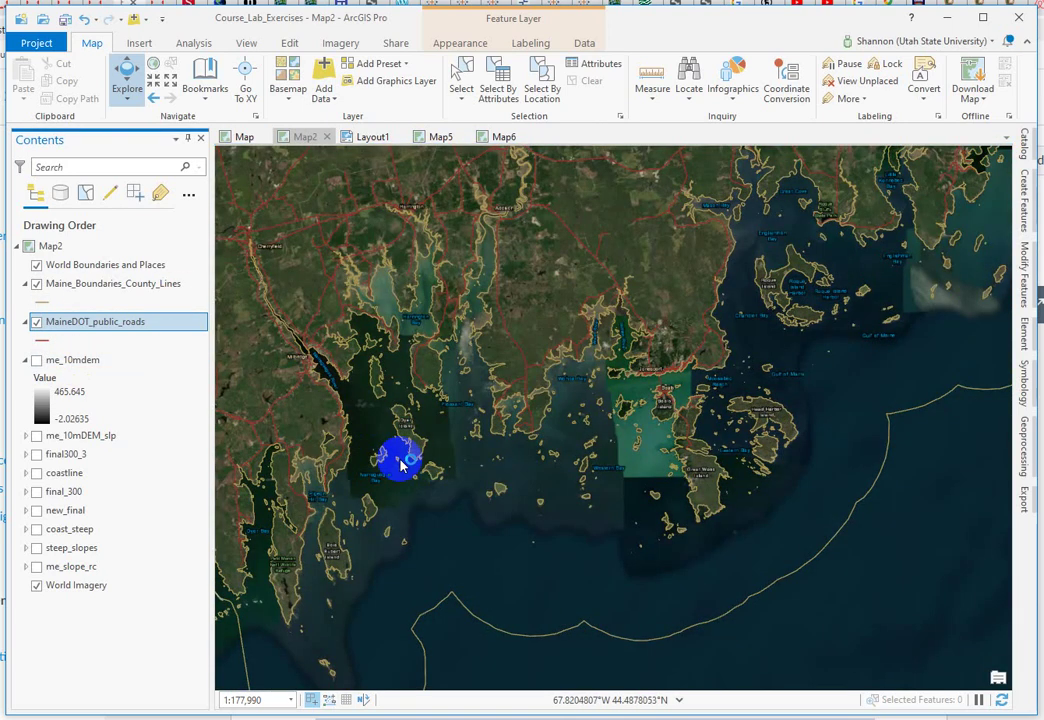
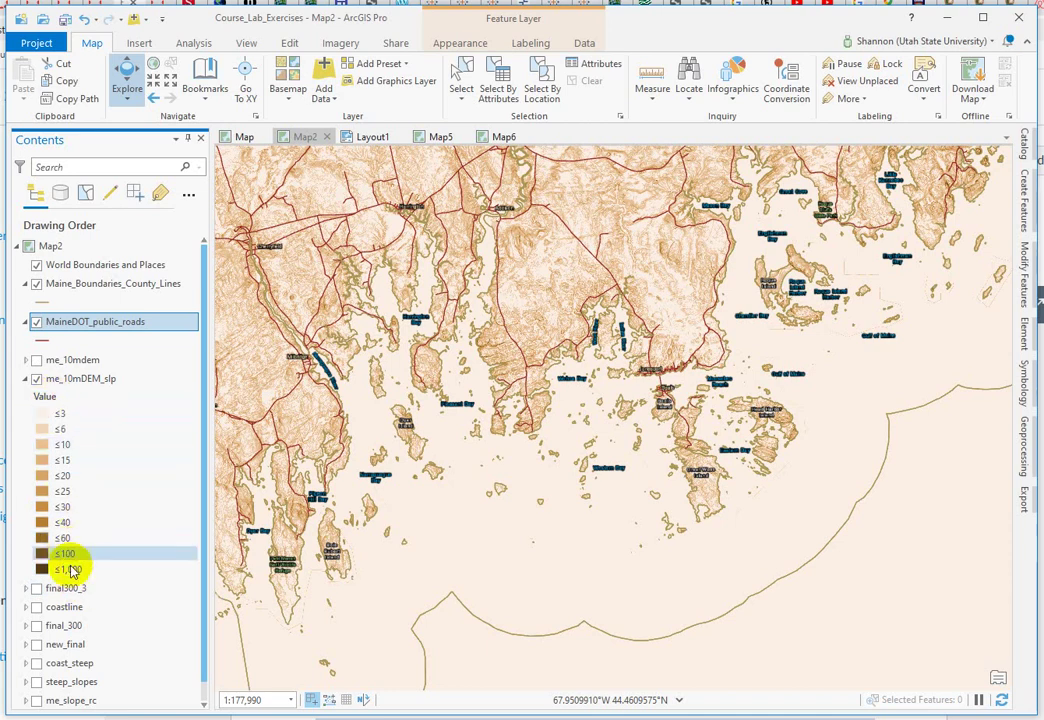
# Change the primary symbology of the me_10mDEM_slp layer to Stretch
pyautogui.click(1025, 385)
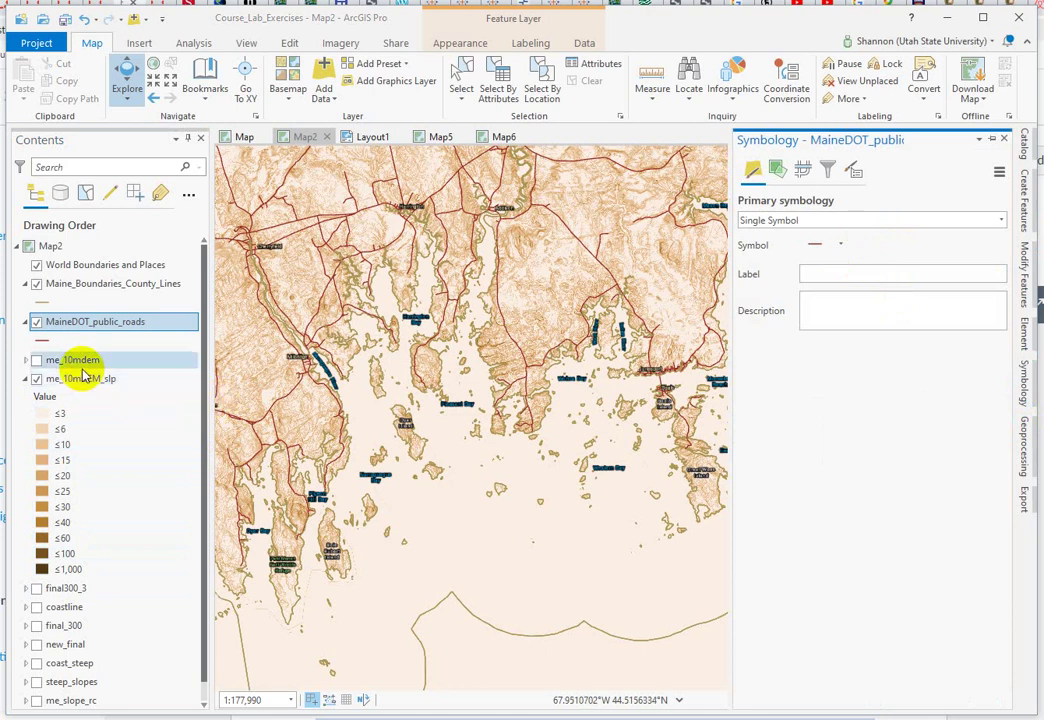
pyautogui.click(163, 380)
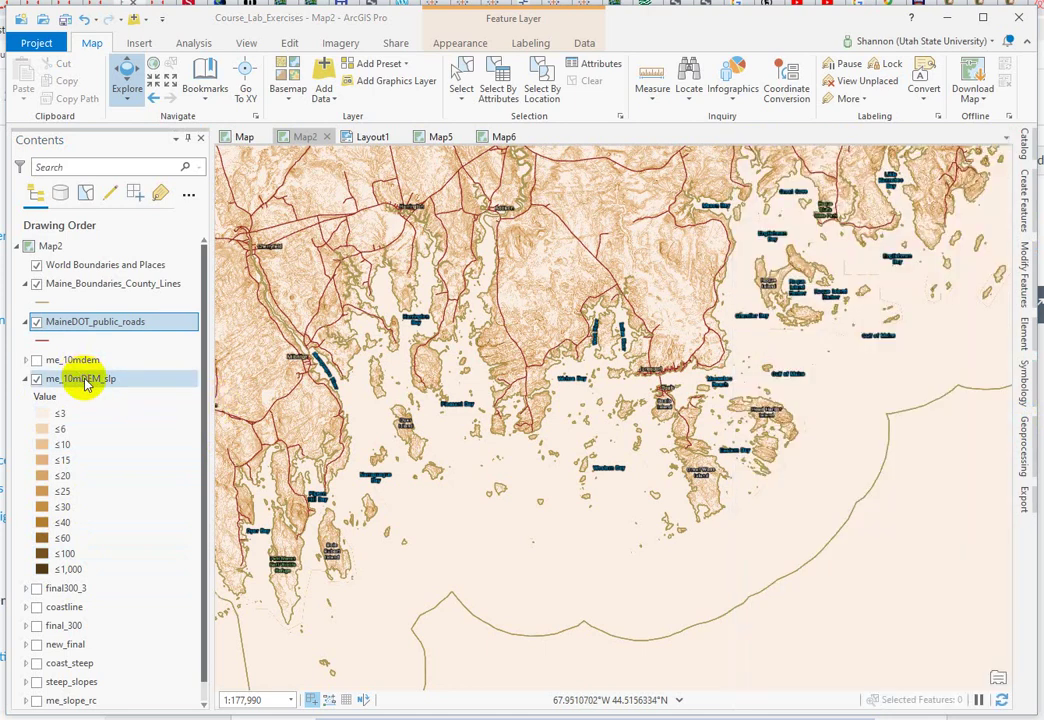
pyautogui.click(1025, 385)
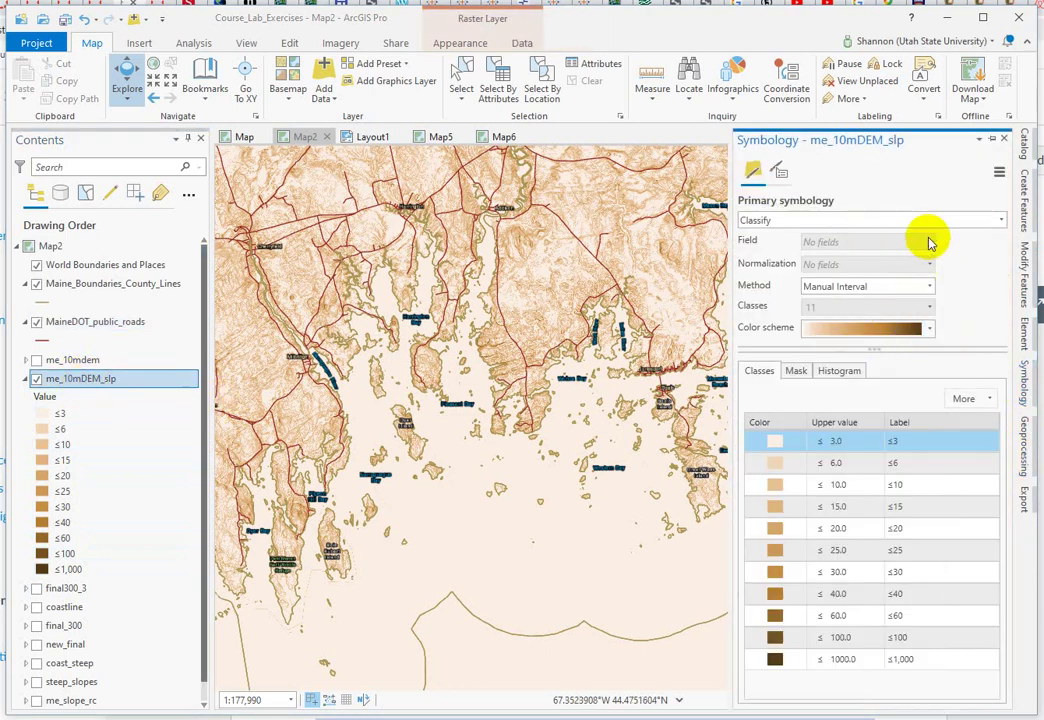
pyautogui.click(1000, 221)
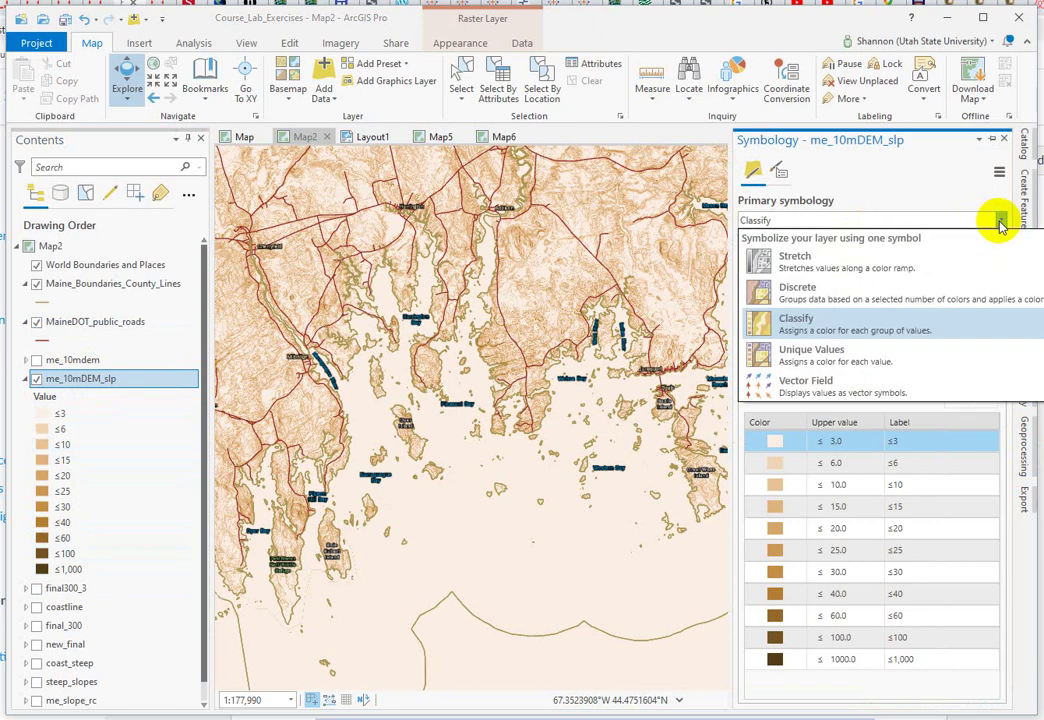
pyautogui.click(803, 261)
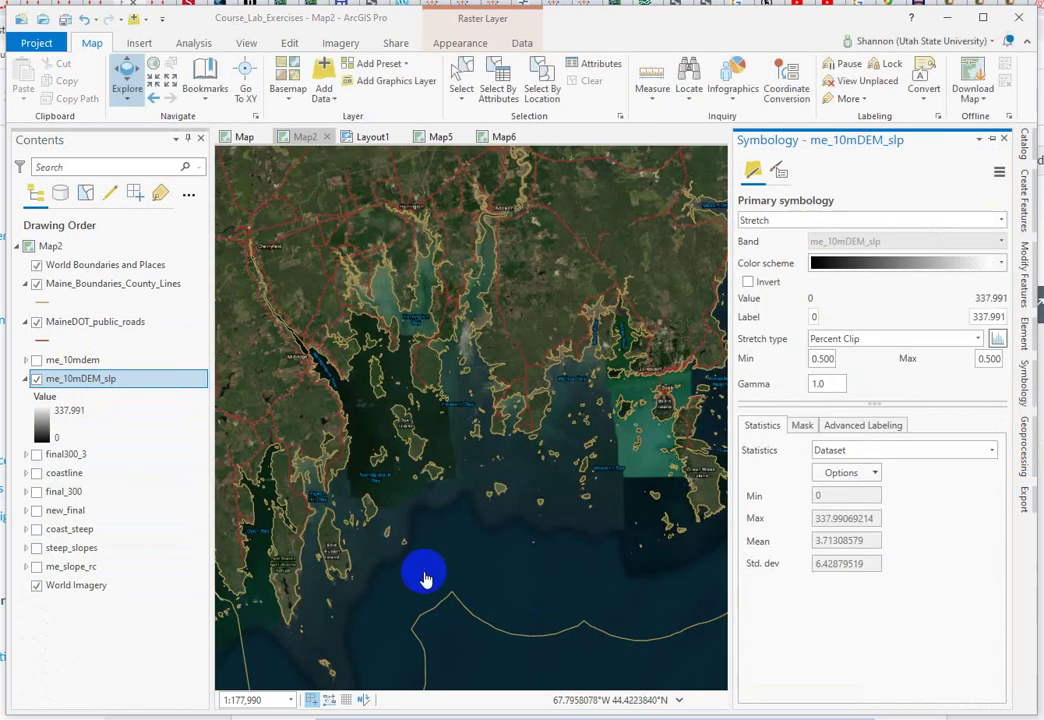
# Apply the dark blue-to-yellow color scheme to the stretched slope layer
pyautogui.click(1001, 264)
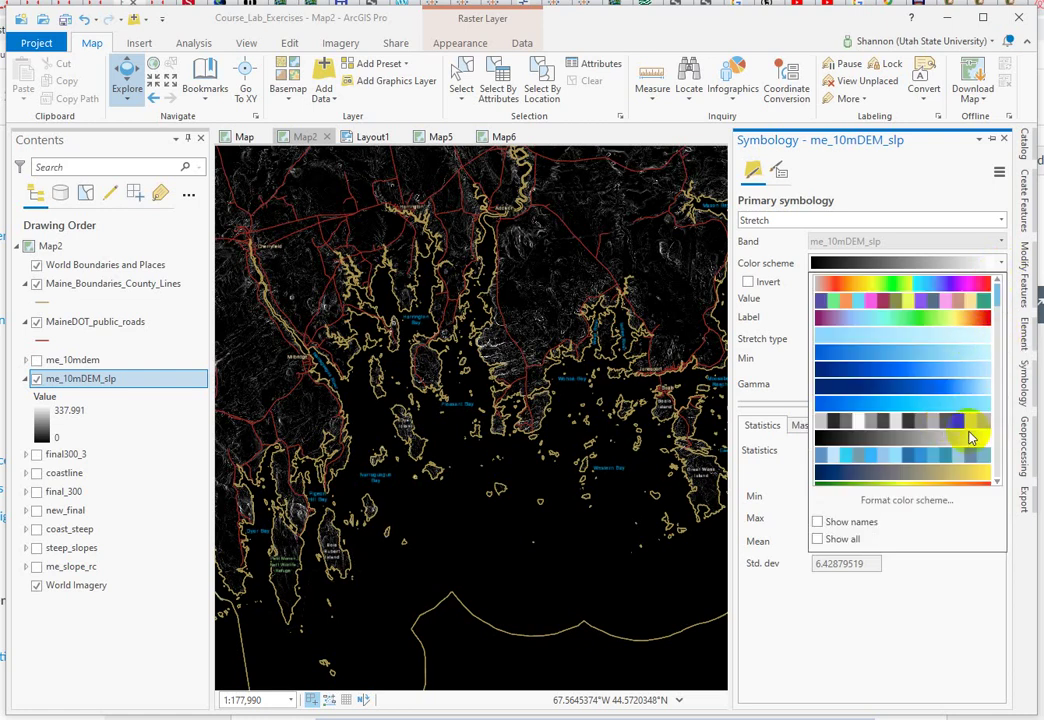
pyautogui.click(963, 480)
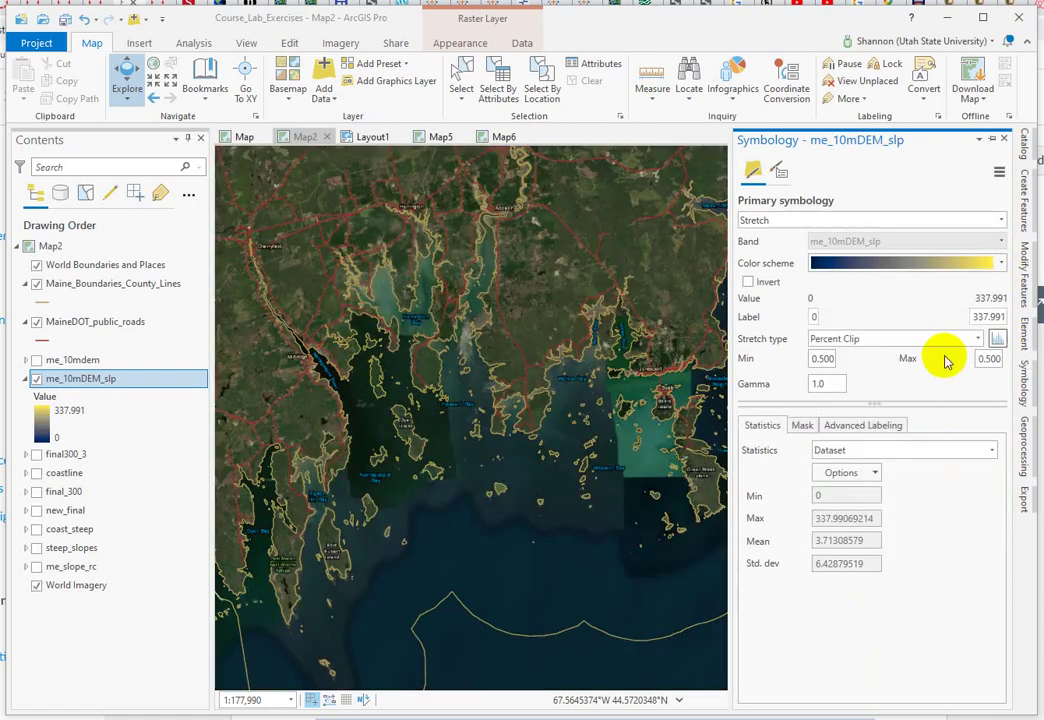
pyautogui.click(428, 447)
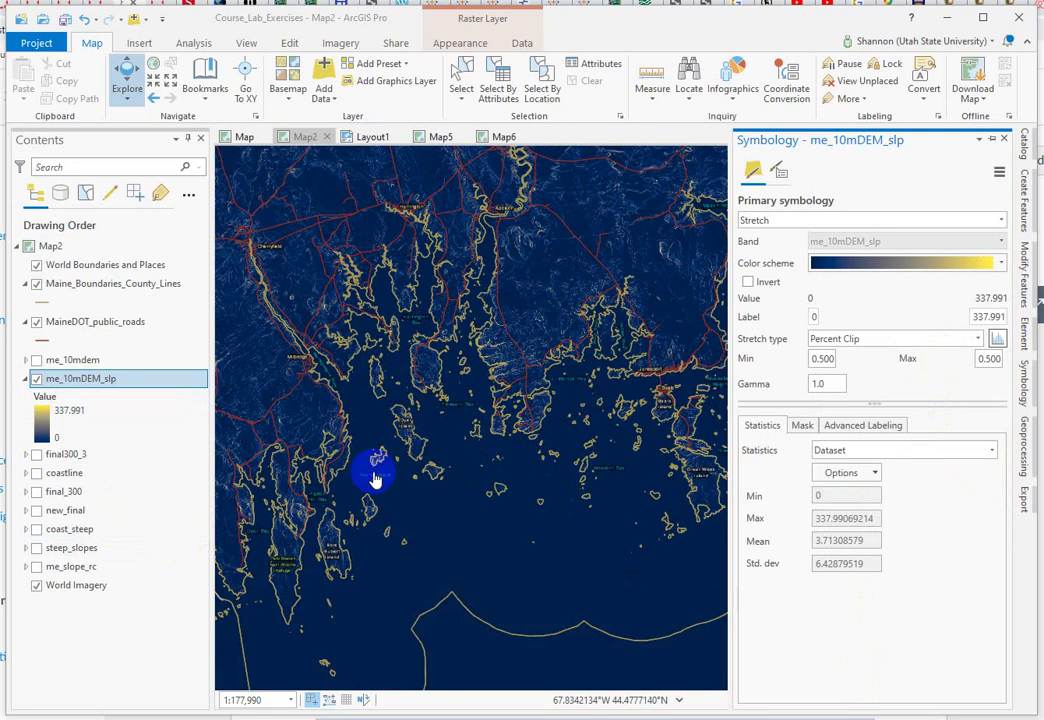
# Hide the Maine_Boundaries_County_Lines and MaineDOT_public_roads layers to inspect the steep areas of the slope raster
pyautogui.click(37, 287)
pyautogui.click(37, 284)
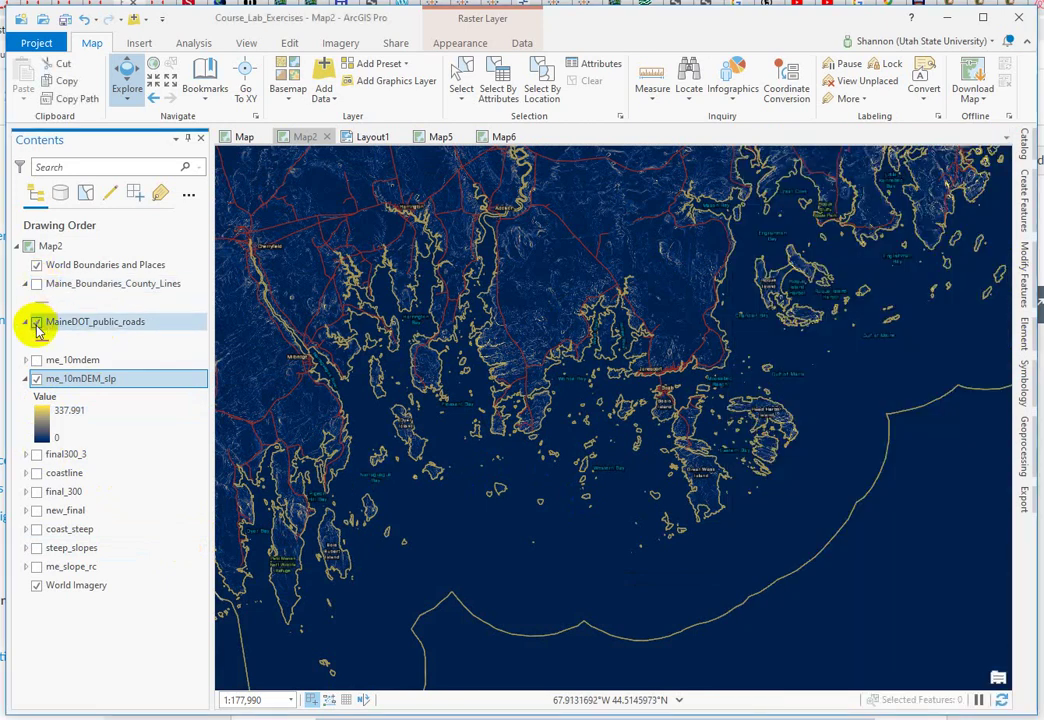
pyautogui.click(36, 322)
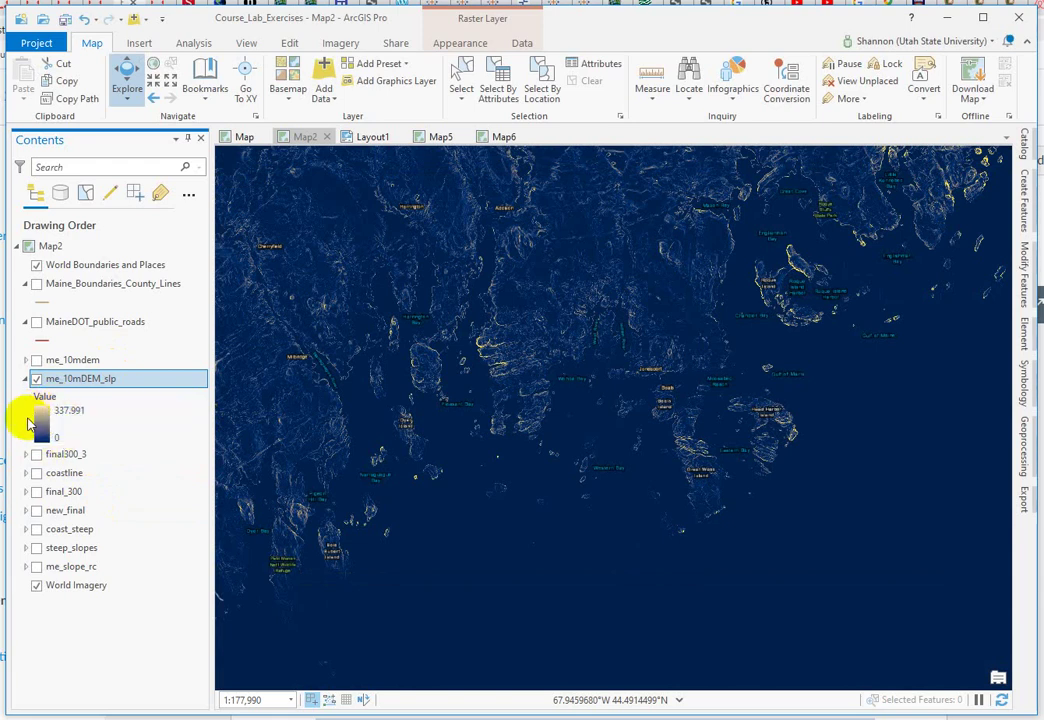
pyautogui.click(443, 552)
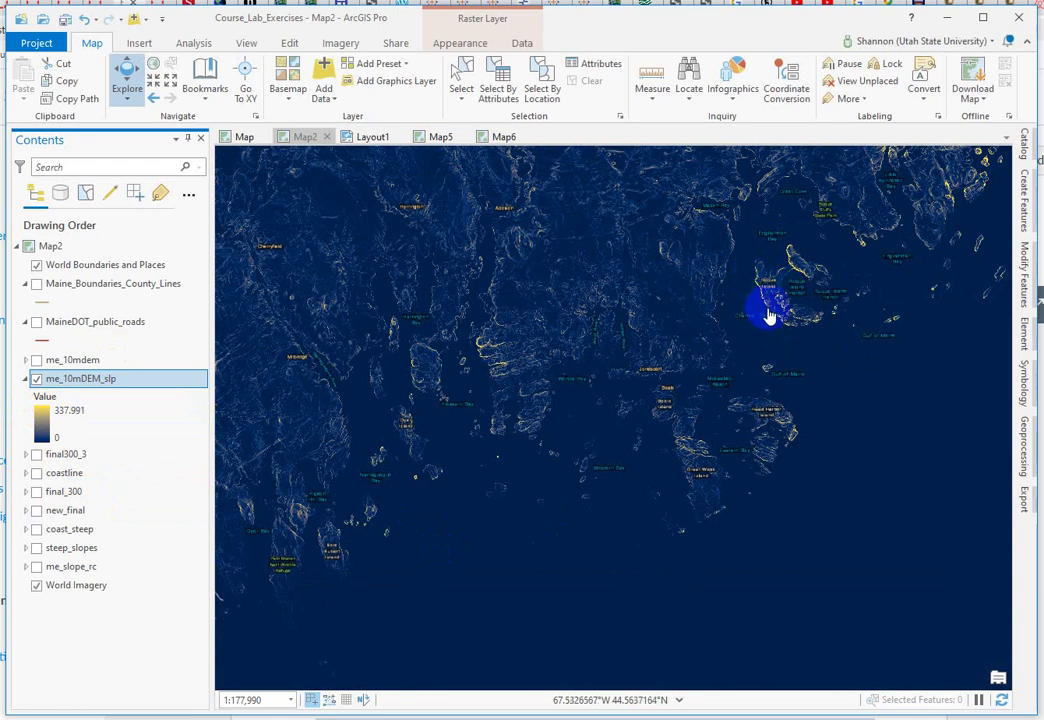
pyautogui.click(40, 410)
pyautogui.click(57, 430)
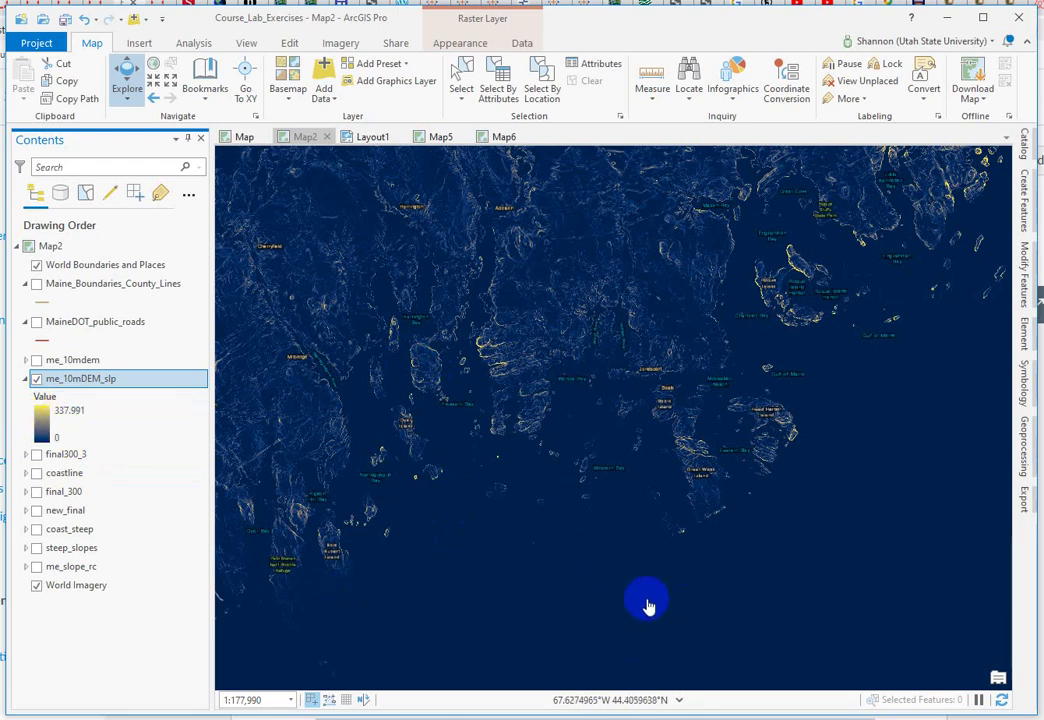
# Open the Spatial Analyst Reclassify tool and set me_10mDEM_slp as the input raster
pyautogui.click(1023, 458)
pyautogui.click(848, 167)
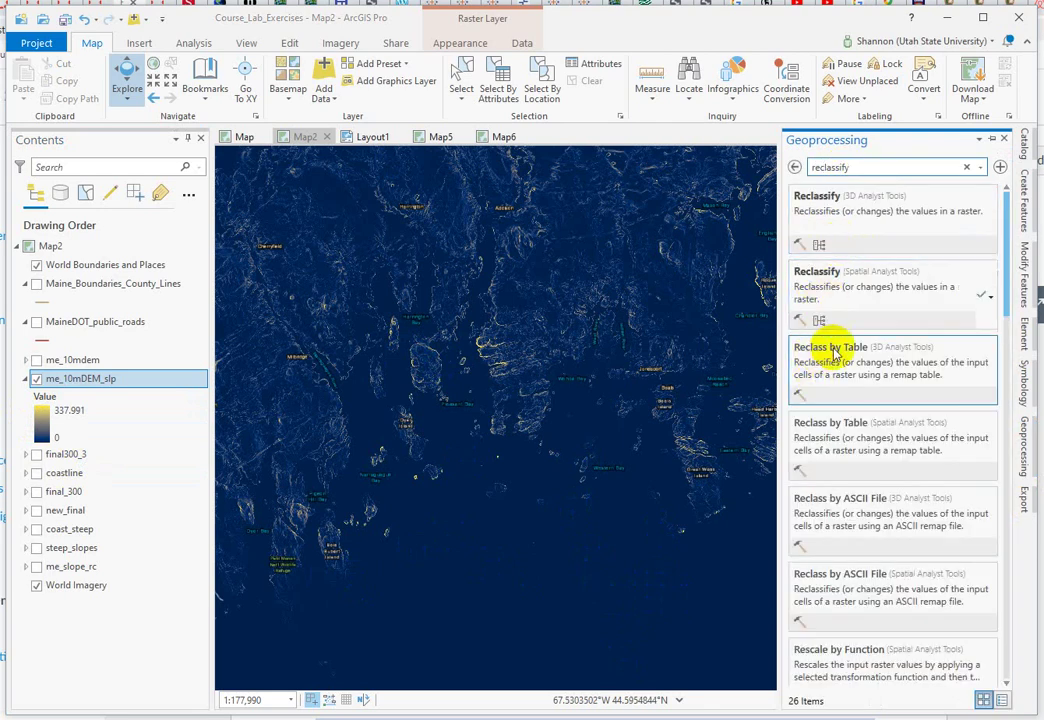
pyautogui.click(817, 272)
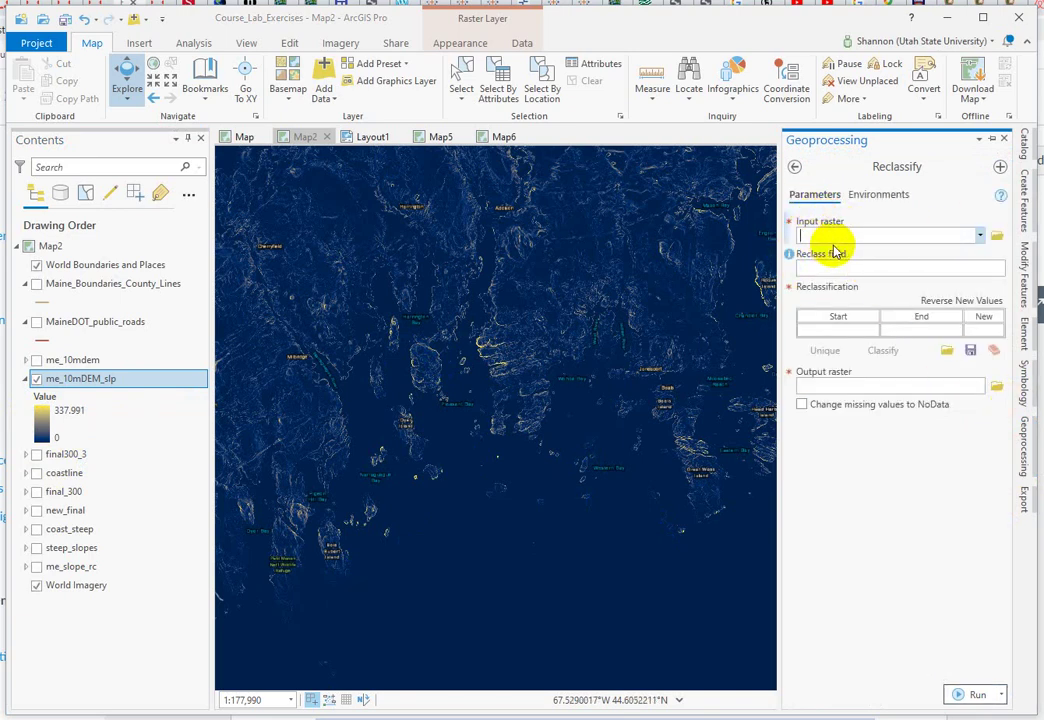
pyautogui.click(980, 235)
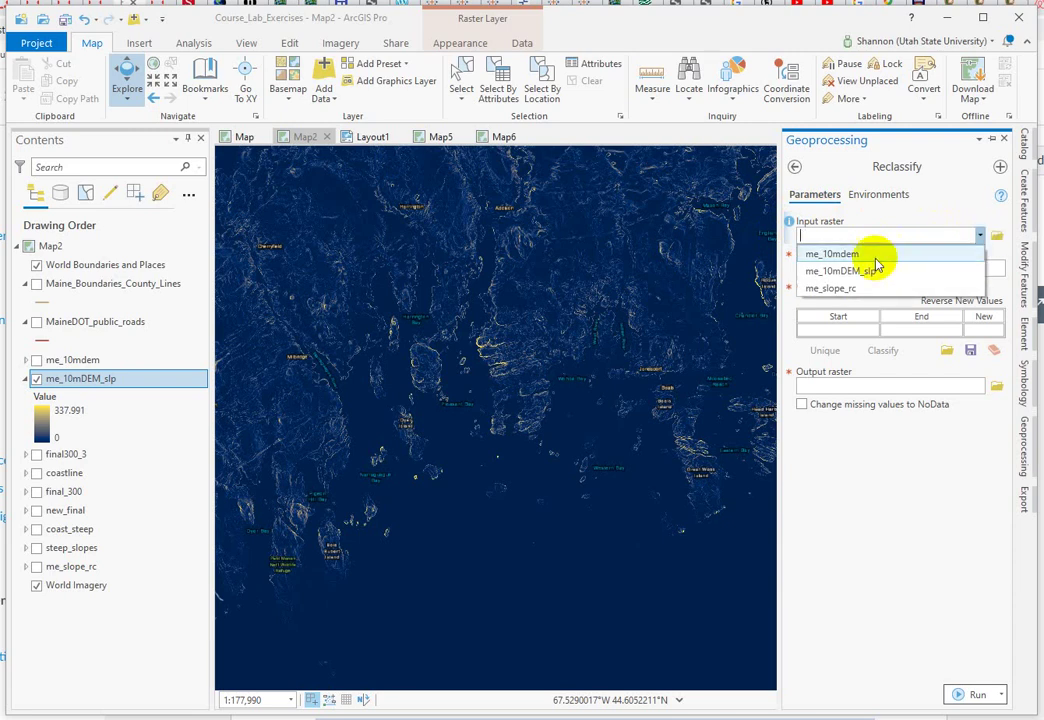
pyautogui.click(874, 268)
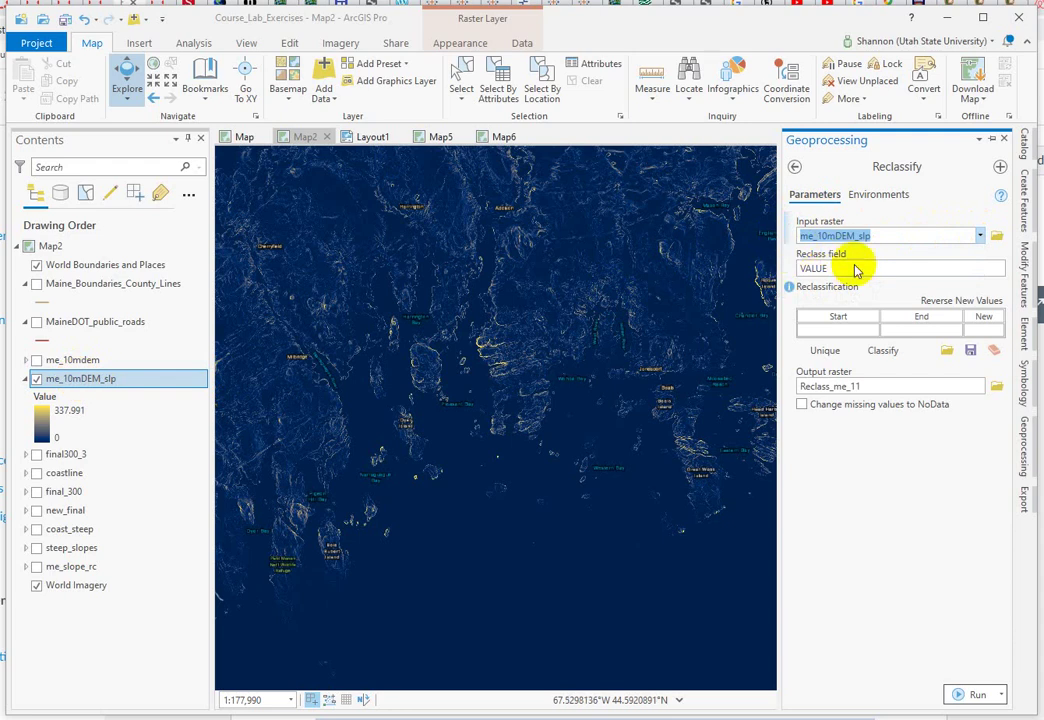
# Classify the slope values into 2 classes, ending the first class and starting the second at 80
pyautogui.click(883, 351)
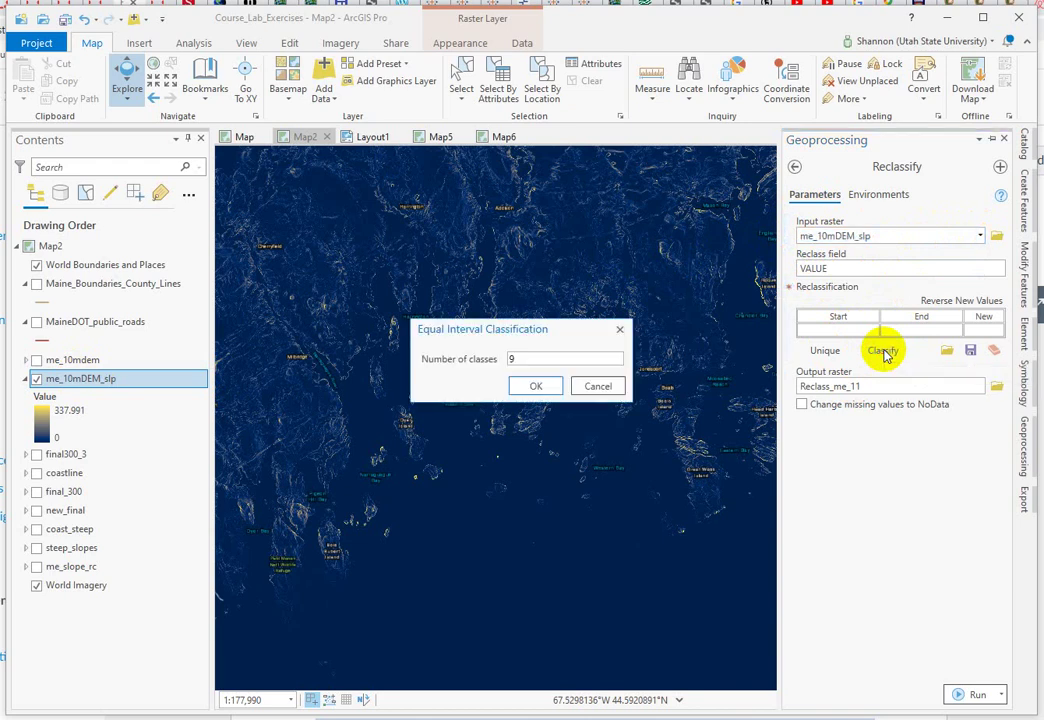
pyautogui.moveTo(571, 355); pyautogui.dragTo(450, 348)
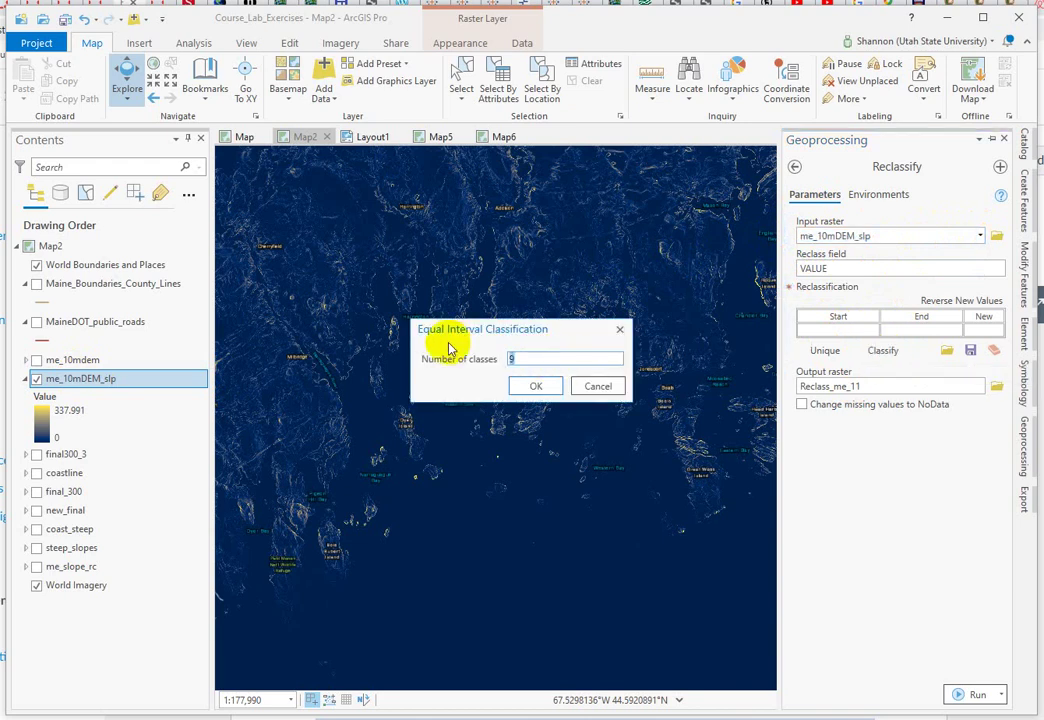
pyautogui.write('2')
pyautogui.click(535, 386)
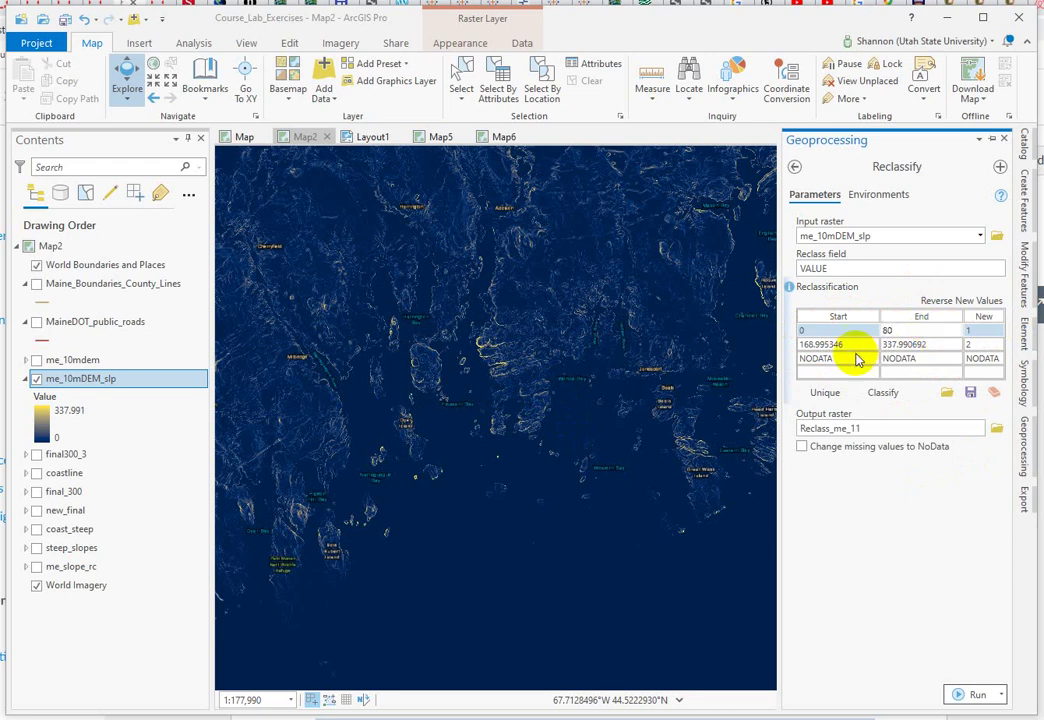
pyautogui.click(822, 344)
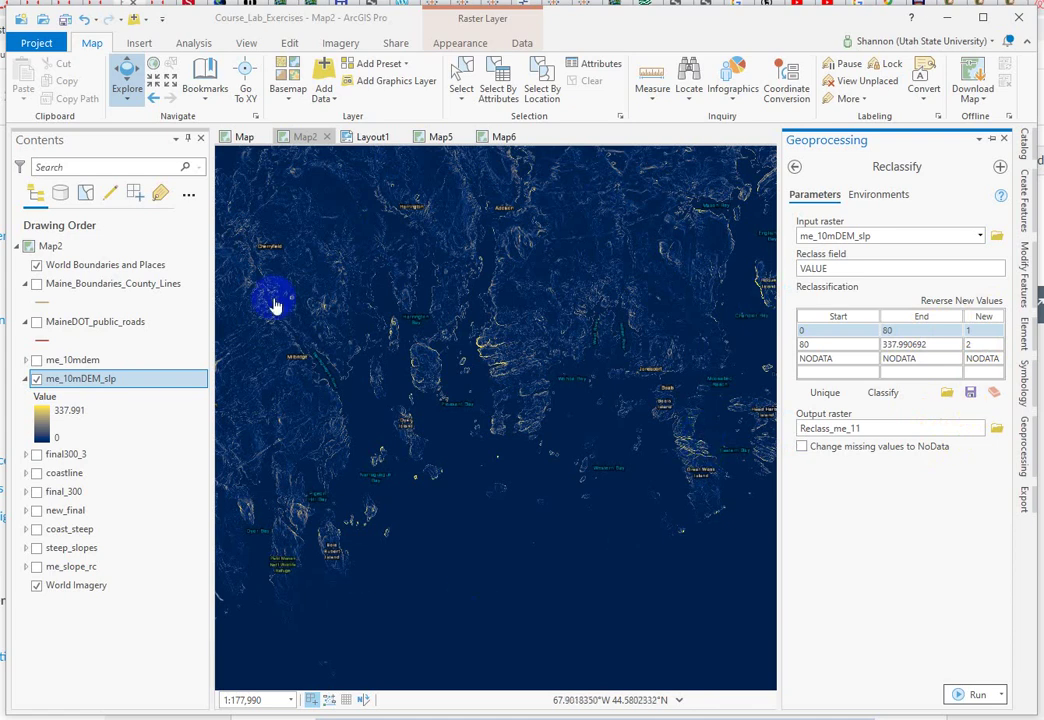
# Set the new value of the 0–80 class to NODATA and check where the output raster can be saved
pyautogui.scroll(-2, 590, 443)
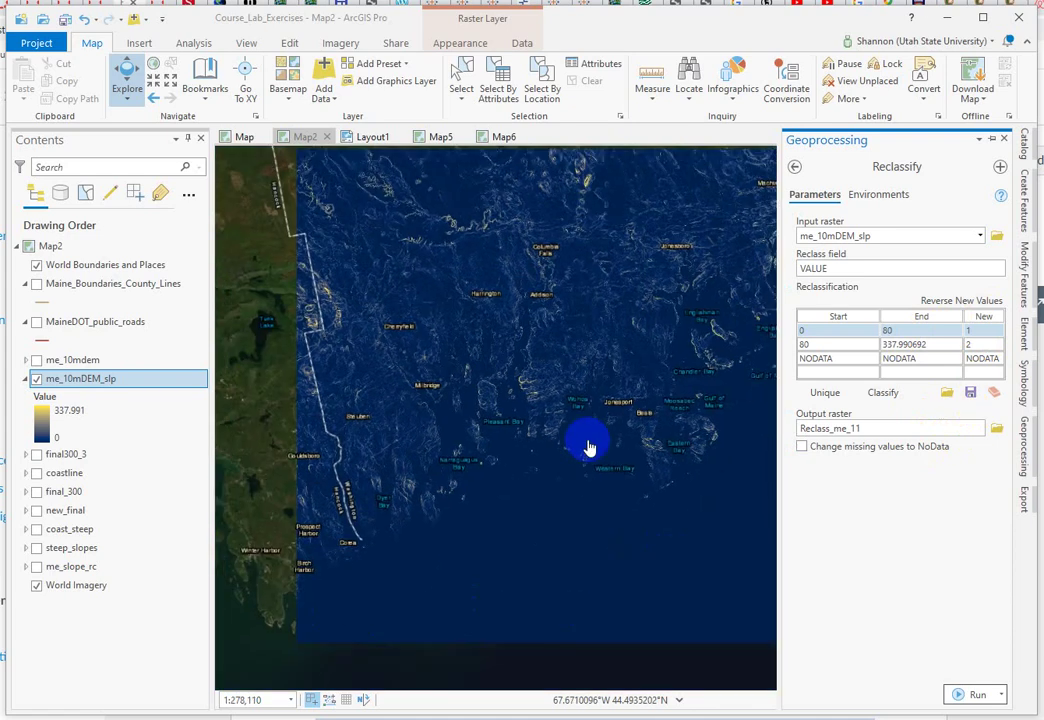
pyautogui.scroll(-4, 590, 445)
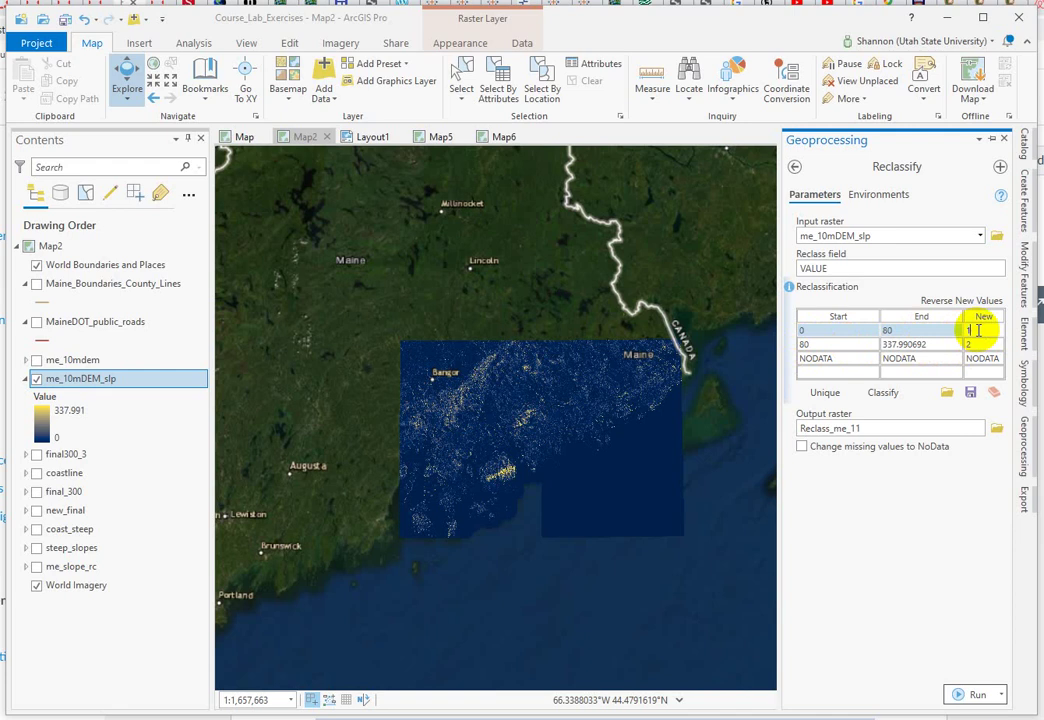
pyautogui.click(945, 331)
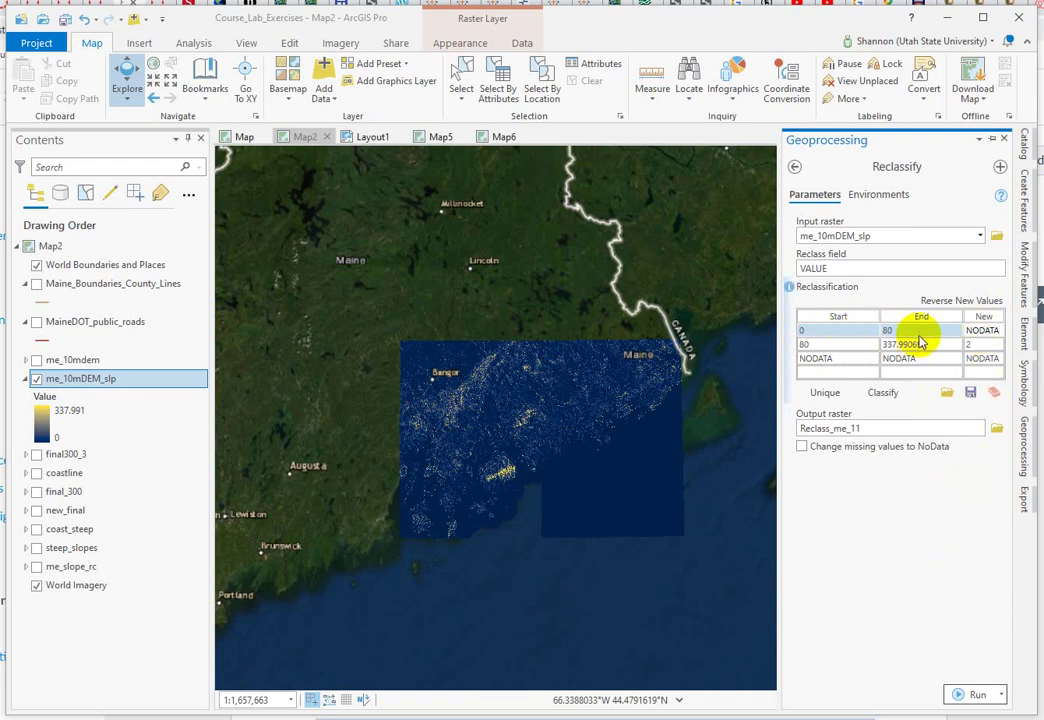
pyautogui.click(981, 326)
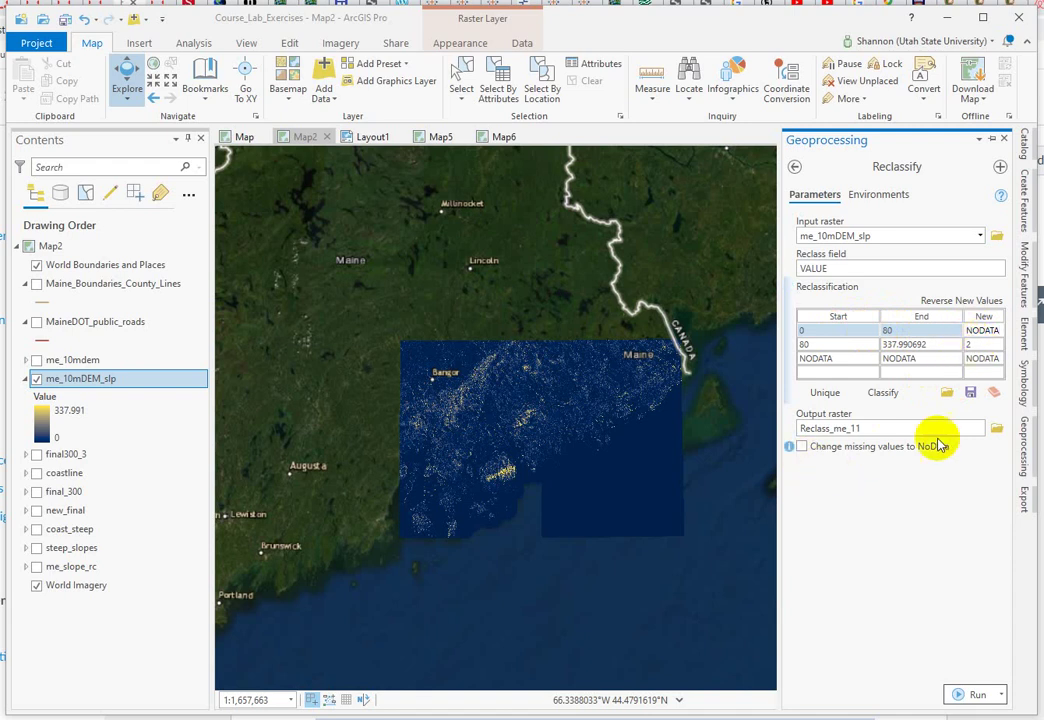
pyautogui.click(997, 429)
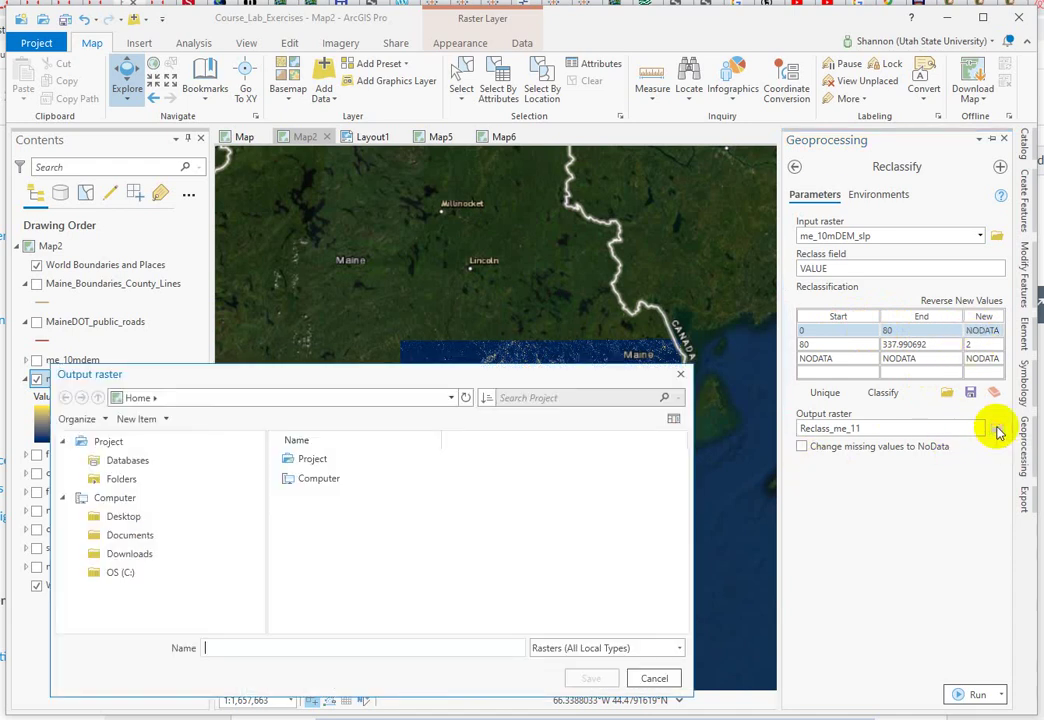
pyautogui.click(683, 381)
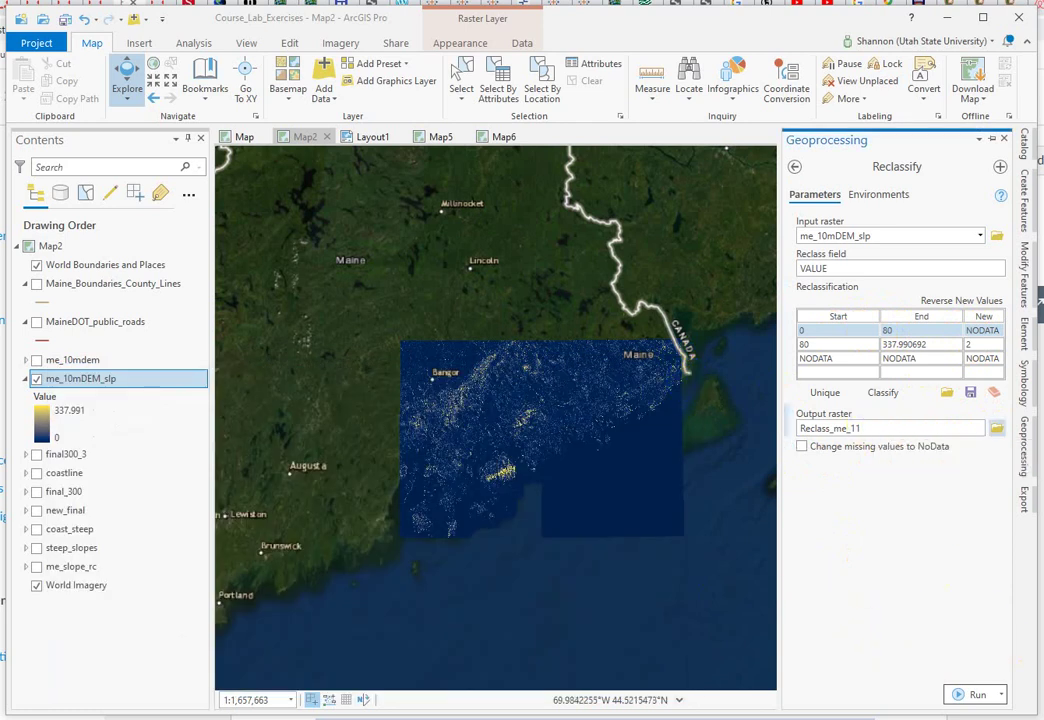
# Show the me_slope_rc layer with its legend, and hide me_10mDEM_slp and collapse its legend
pyautogui.click(37, 567)
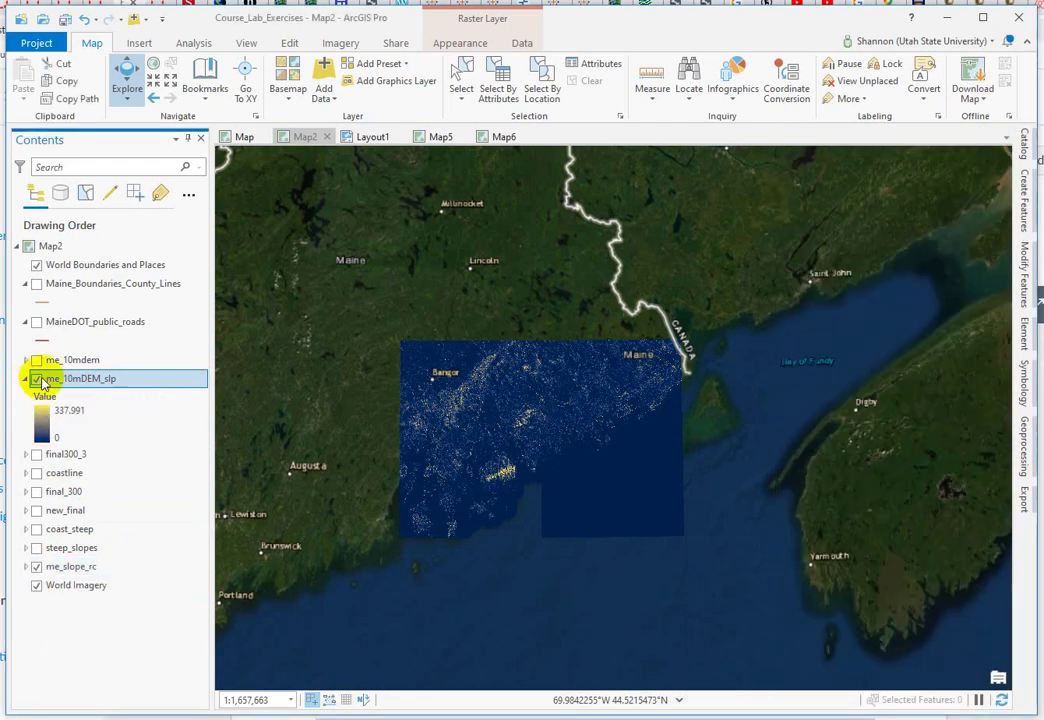
pyautogui.click(37, 379)
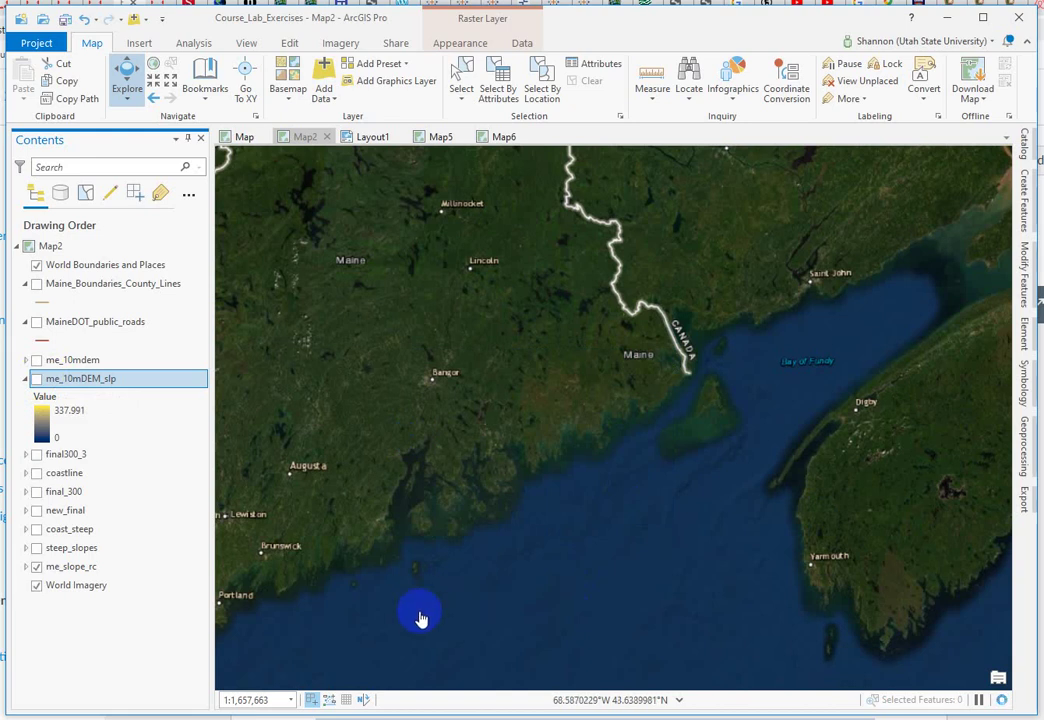
pyautogui.click(25, 380)
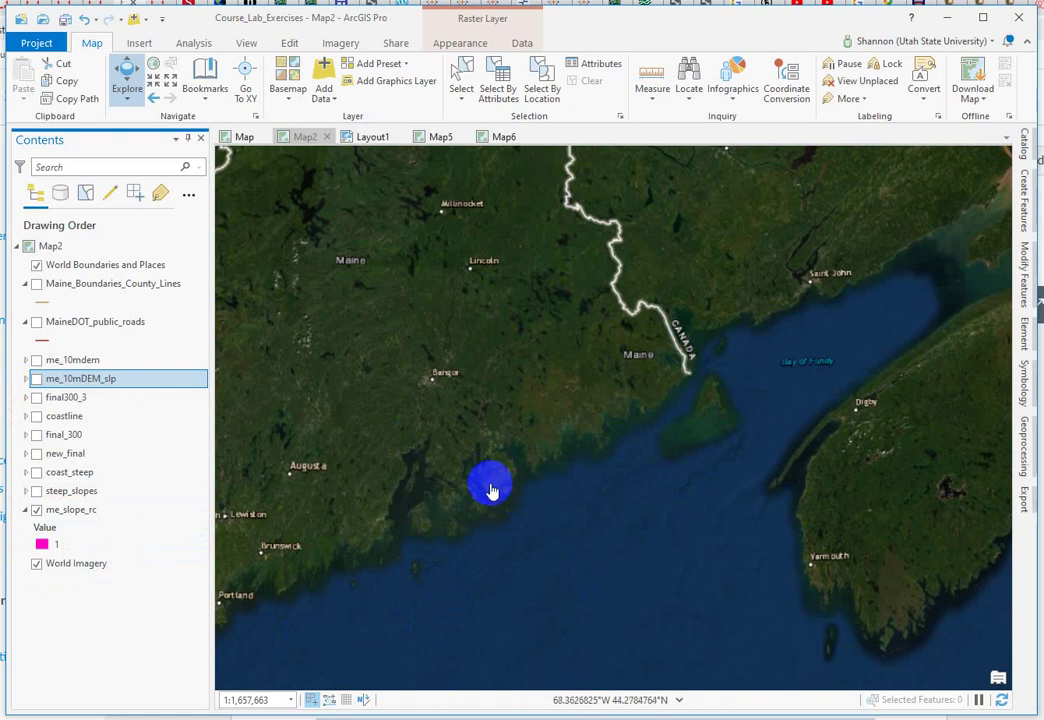
pyautogui.click(42, 546)
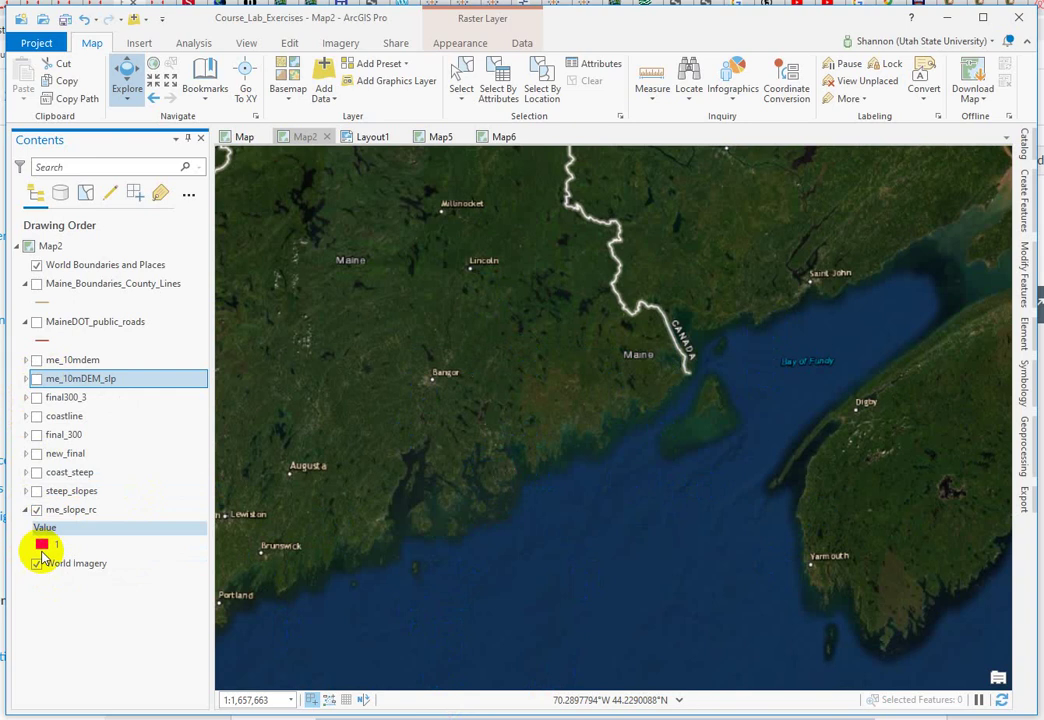
pyautogui.click(478, 500)
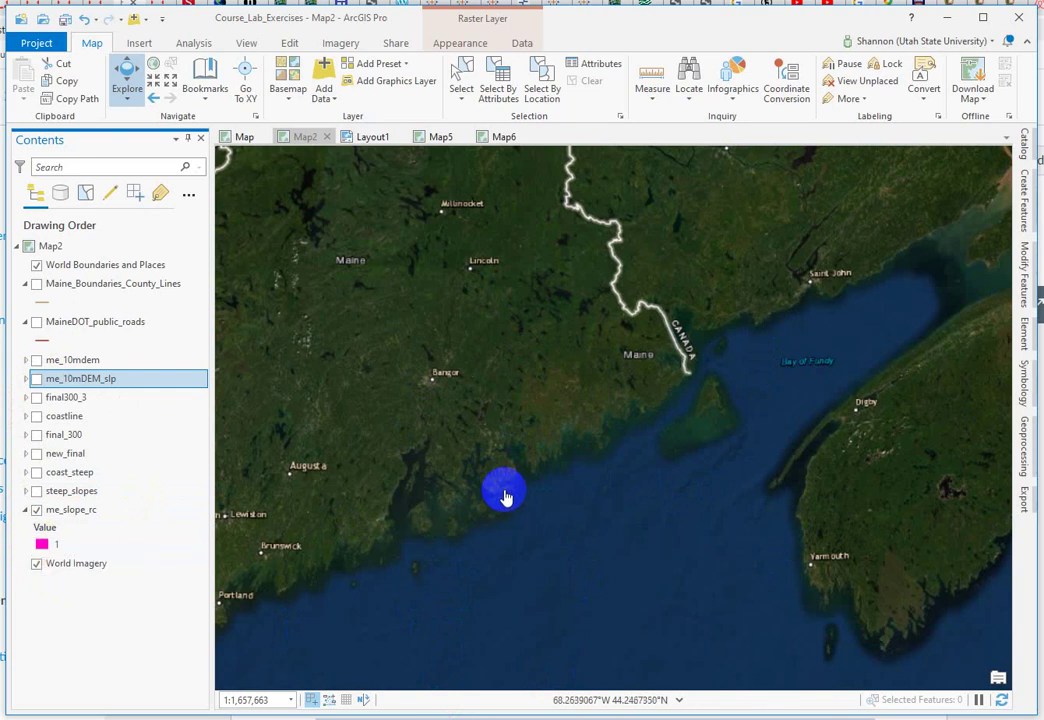
# Examine the reclassified steep slopes on Mount Desert Island, comparing them with the MaineDOT_public_roads layer
pyautogui.scroll(5, 505, 497)
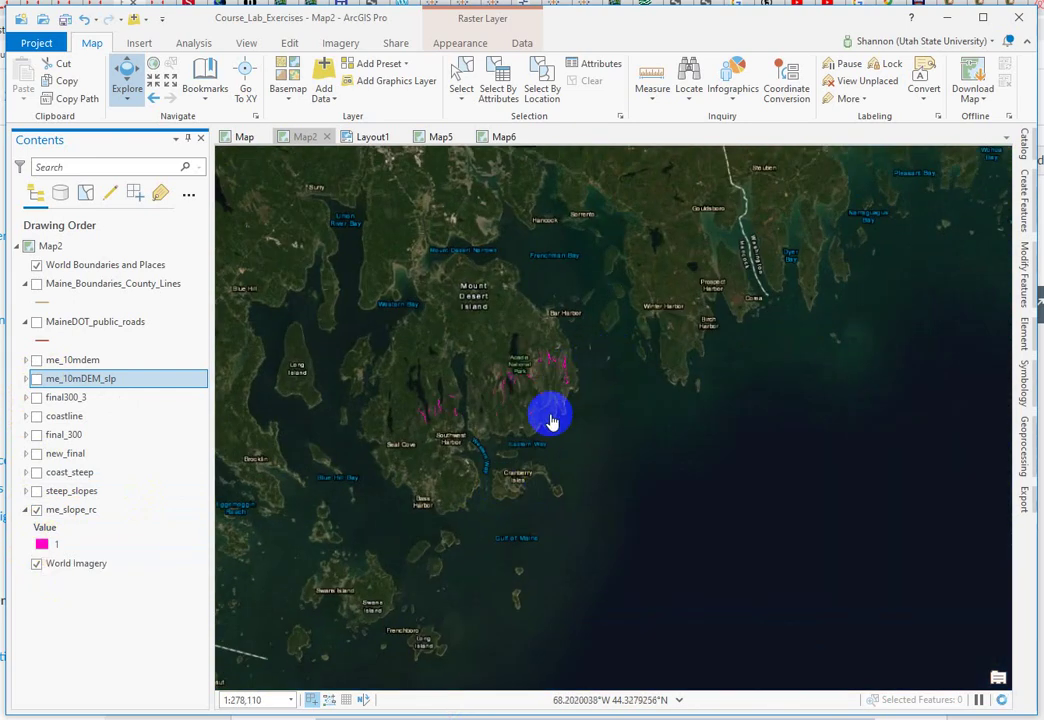
pyautogui.scroll(1, 620, 385)
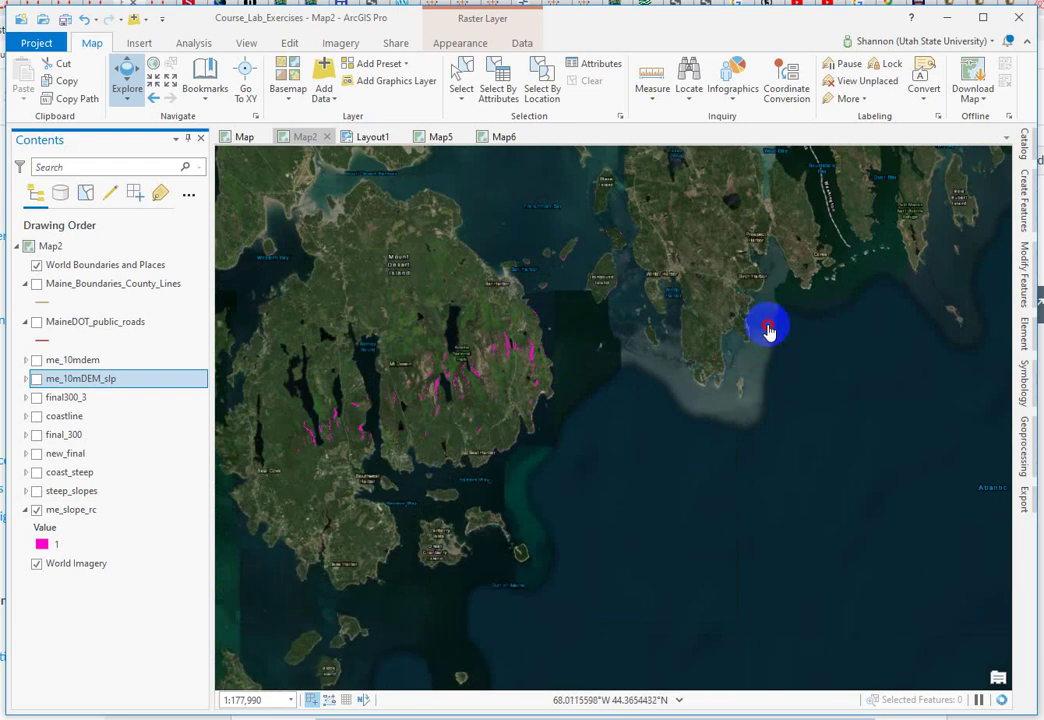
pyautogui.moveTo(768, 330); pyautogui.dragTo(804, 431)
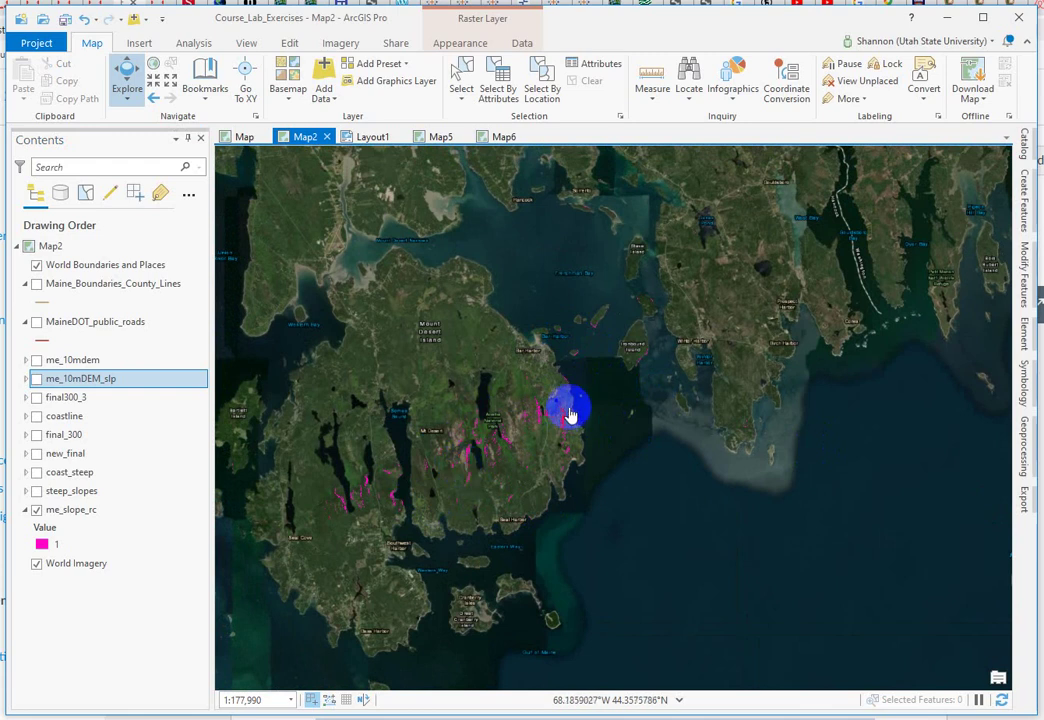
pyautogui.click(40, 322)
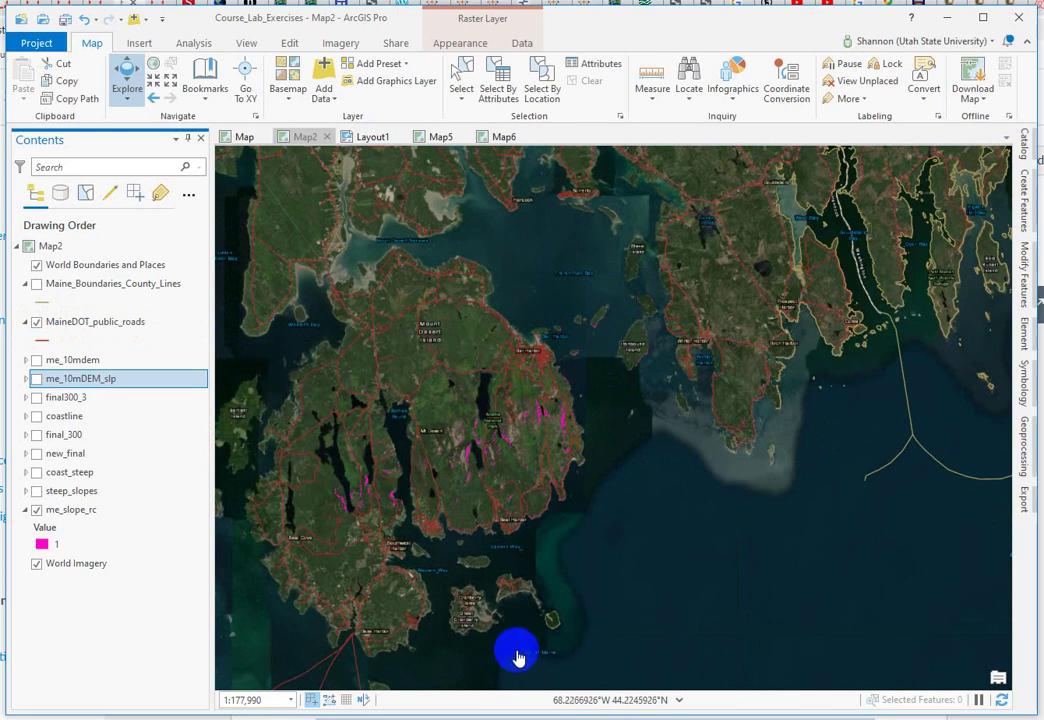
pyautogui.click(140, 479)
pyautogui.click(36, 321)
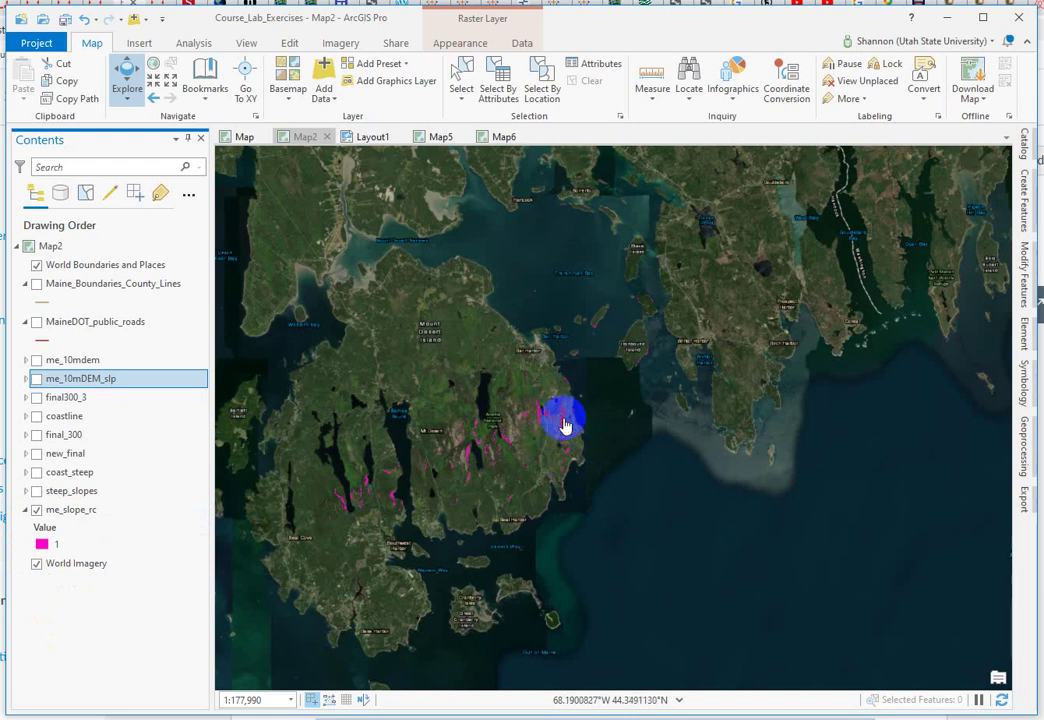
pyautogui.scroll(4, 563, 430)
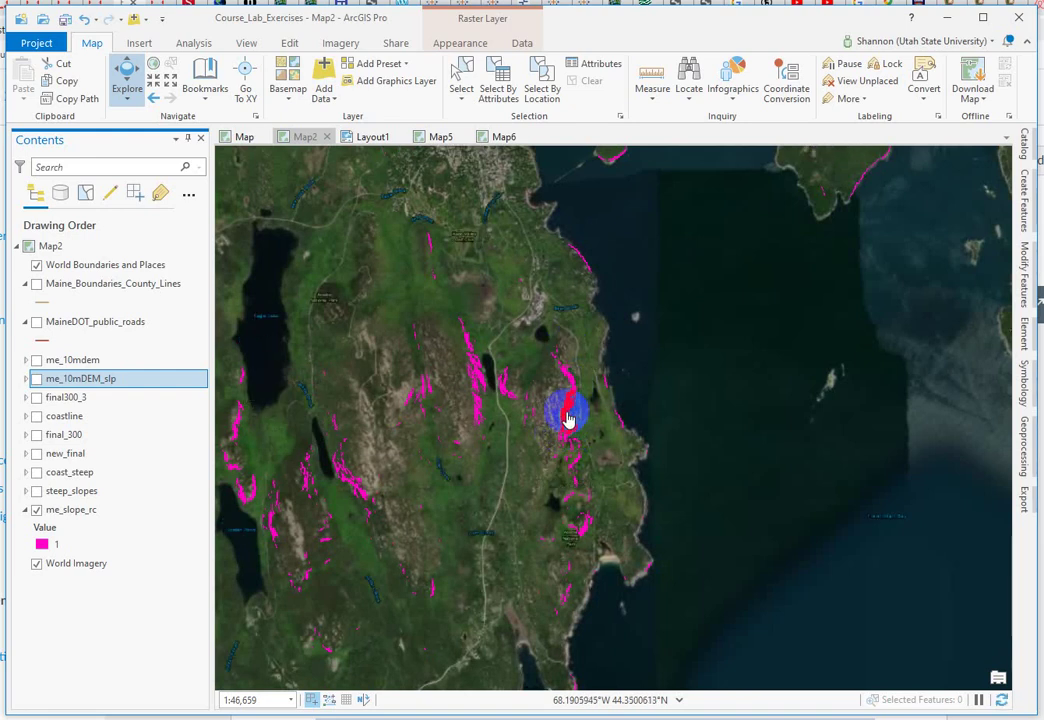
# Search the geoprocessing tools for "raster to polygon" and open the Raster to Polygon tool
pyautogui.click(1024, 462)
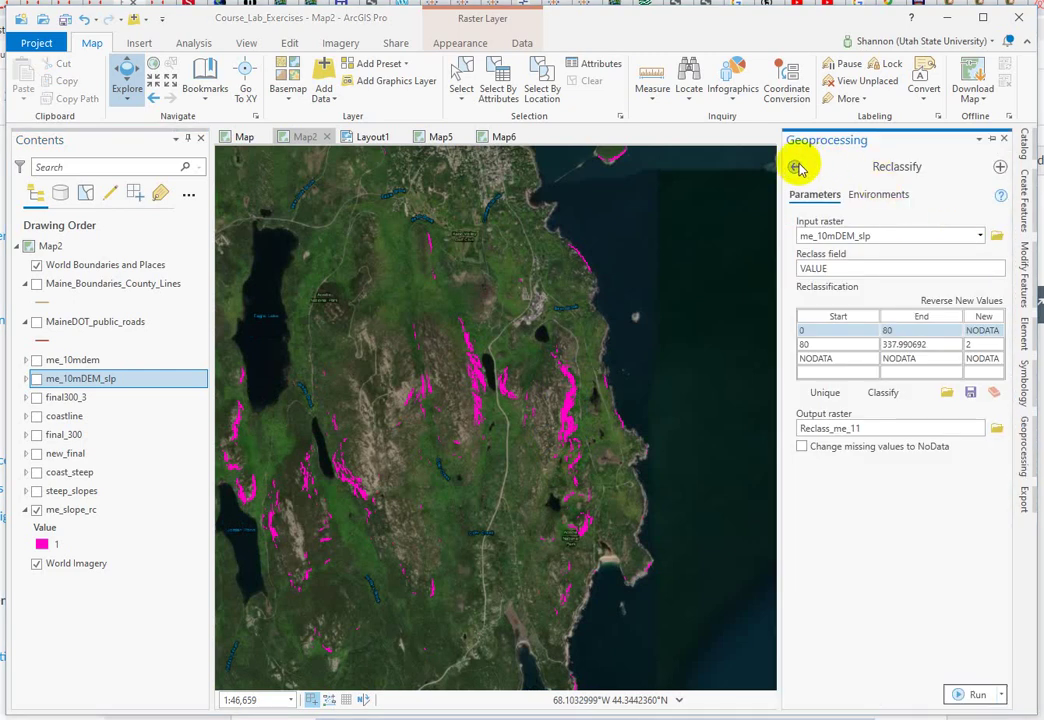
pyautogui.click(796, 167)
pyautogui.doubleClick(860, 167)
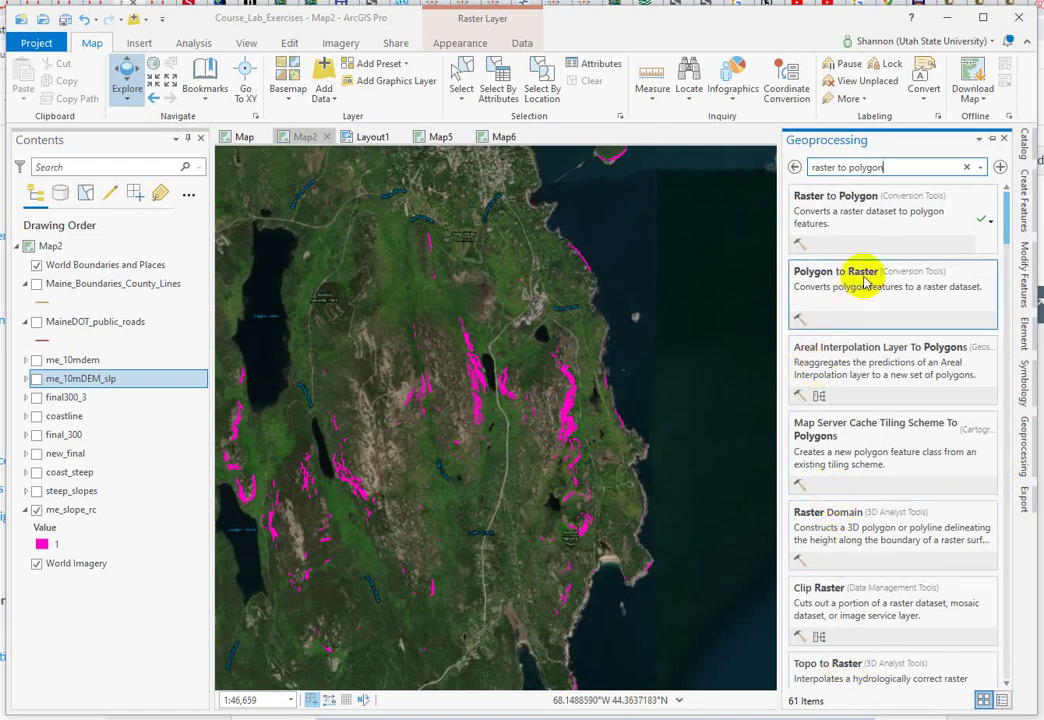
pyautogui.click(848, 199)
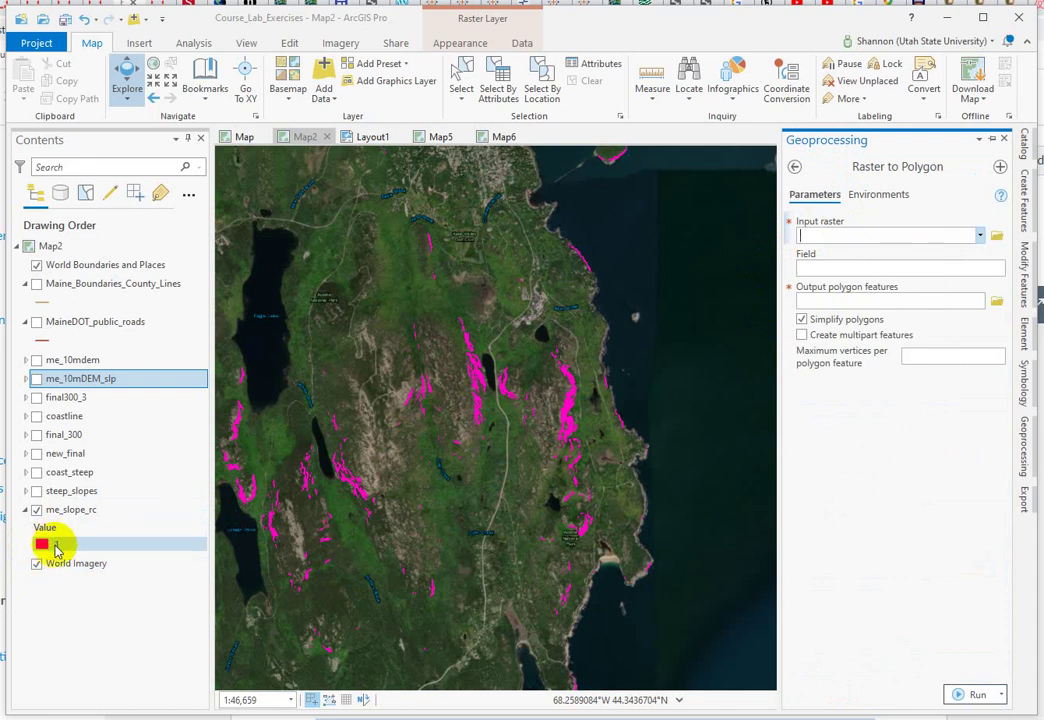
pyautogui.moveTo(54, 541); pyautogui.dragTo(500, 379)
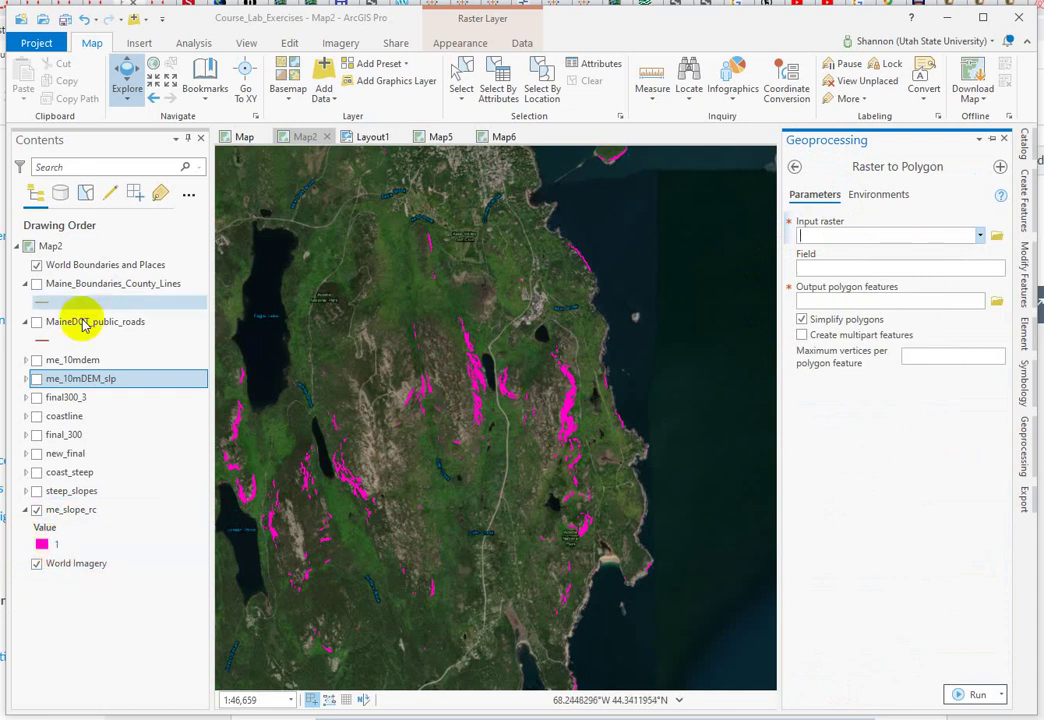
pyautogui.click(824, 233)
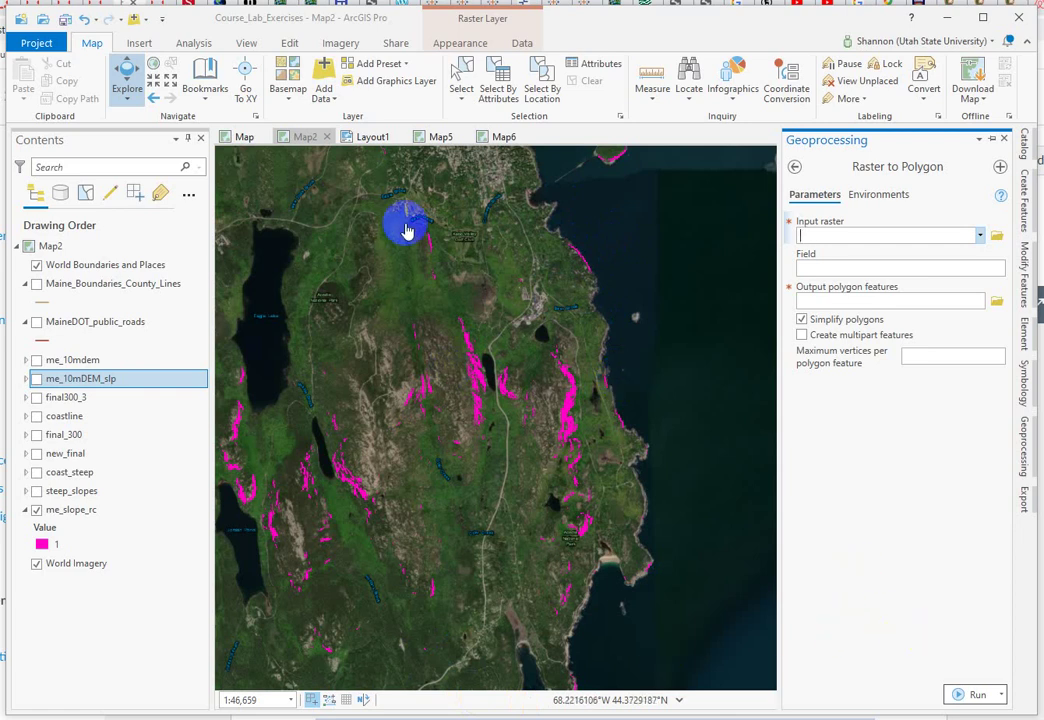
# Hide the me_slope_rc layer in Map2 and return to Layout1 to review its map frames
pyautogui.click(372, 137)
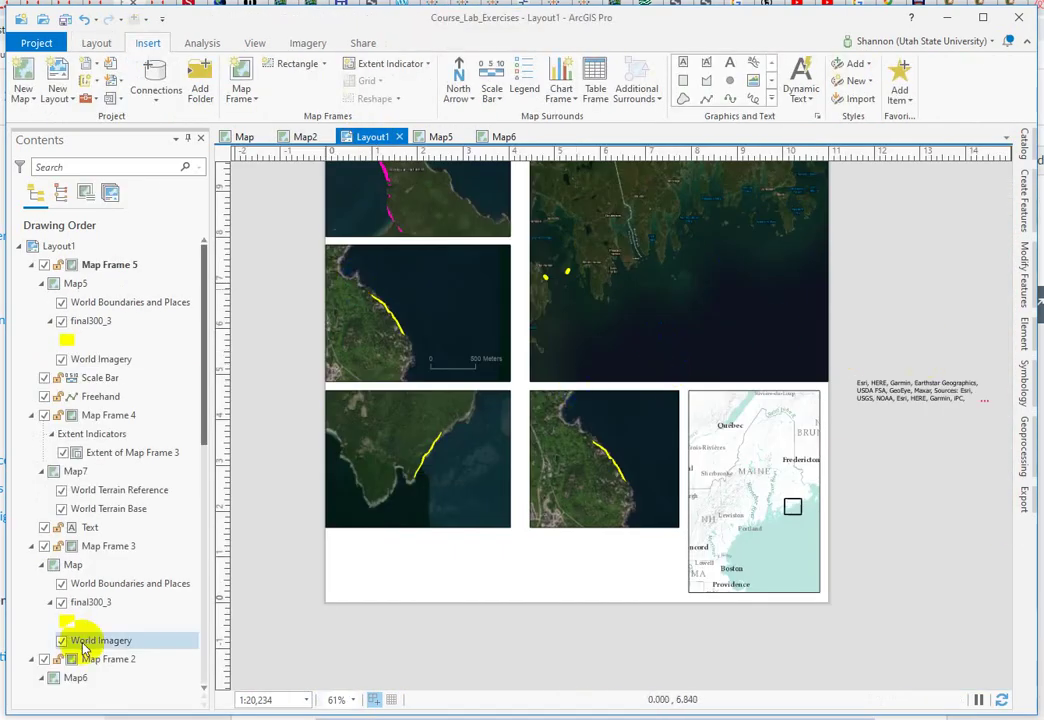
pyautogui.click(297, 140)
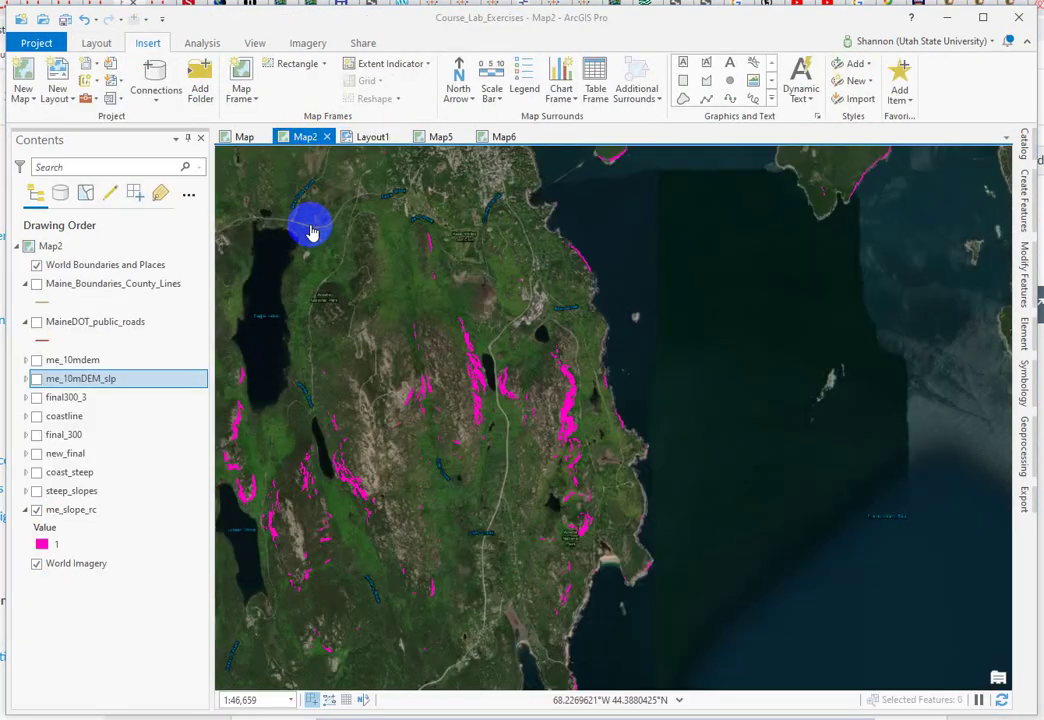
pyautogui.click(35, 511)
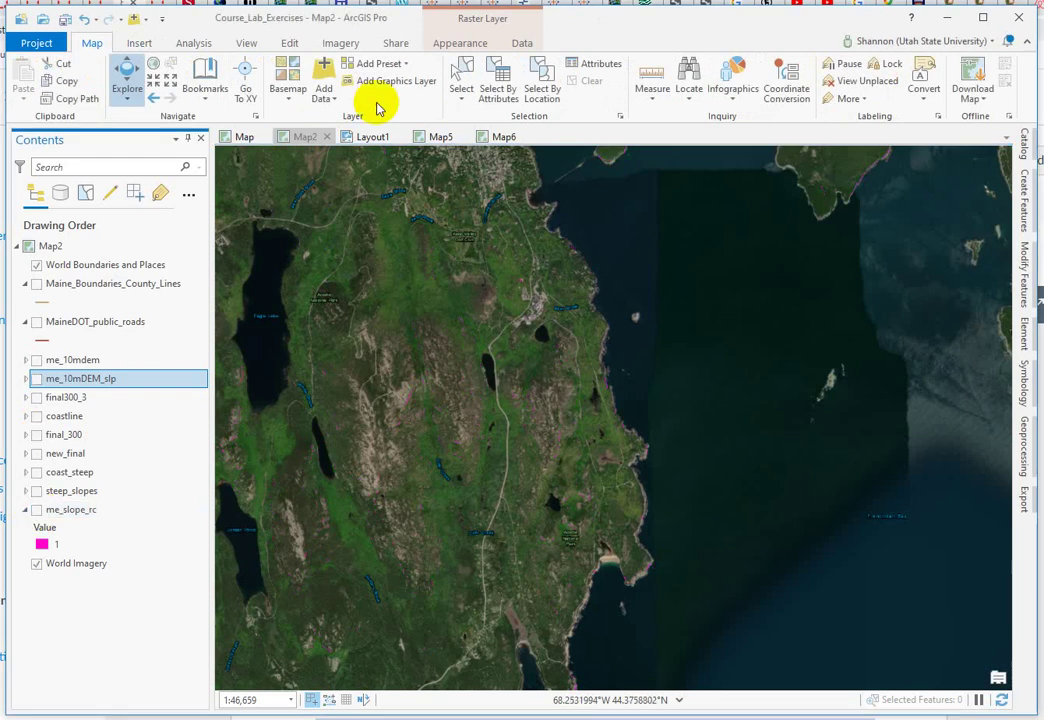
pyautogui.click(374, 136)
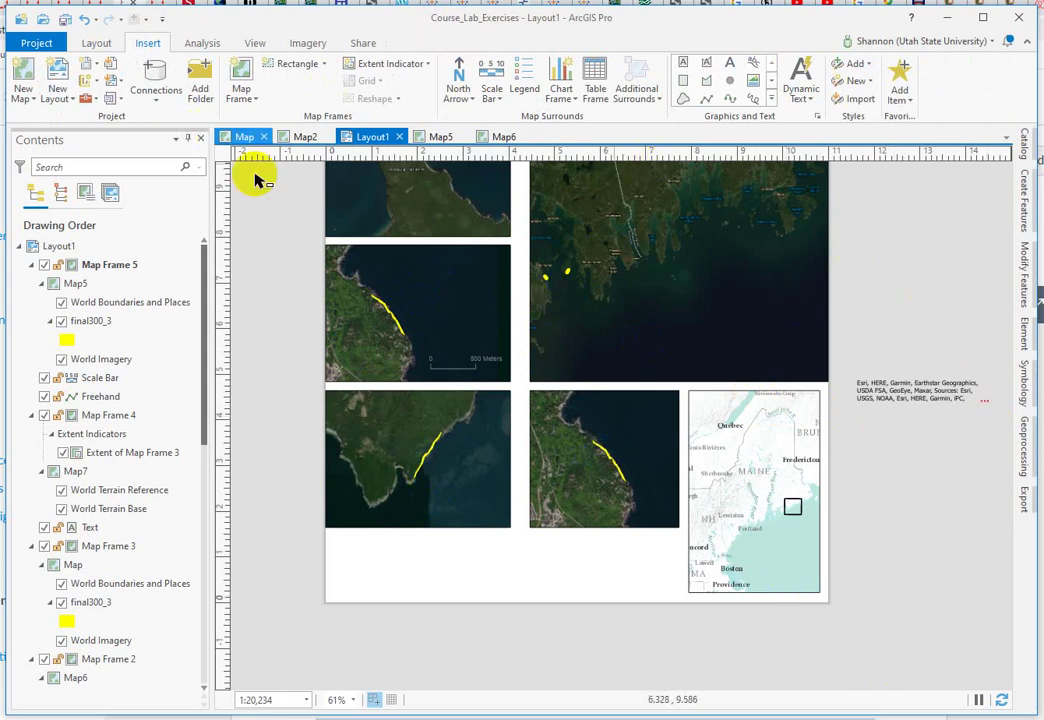
pyautogui.click(410, 228)
pyautogui.click(438, 247)
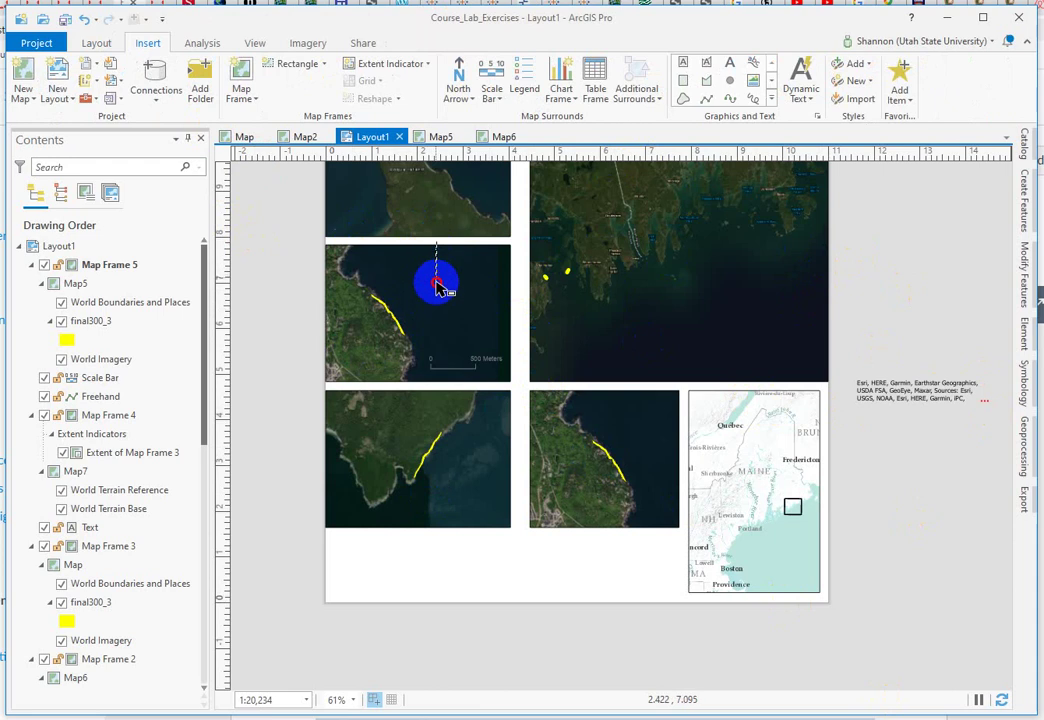
# Review the inset map frames on Layout1 and select the overview frame, three insets and the scale bar together
pyautogui.moveTo(437, 287); pyautogui.dragTo(501, 296)
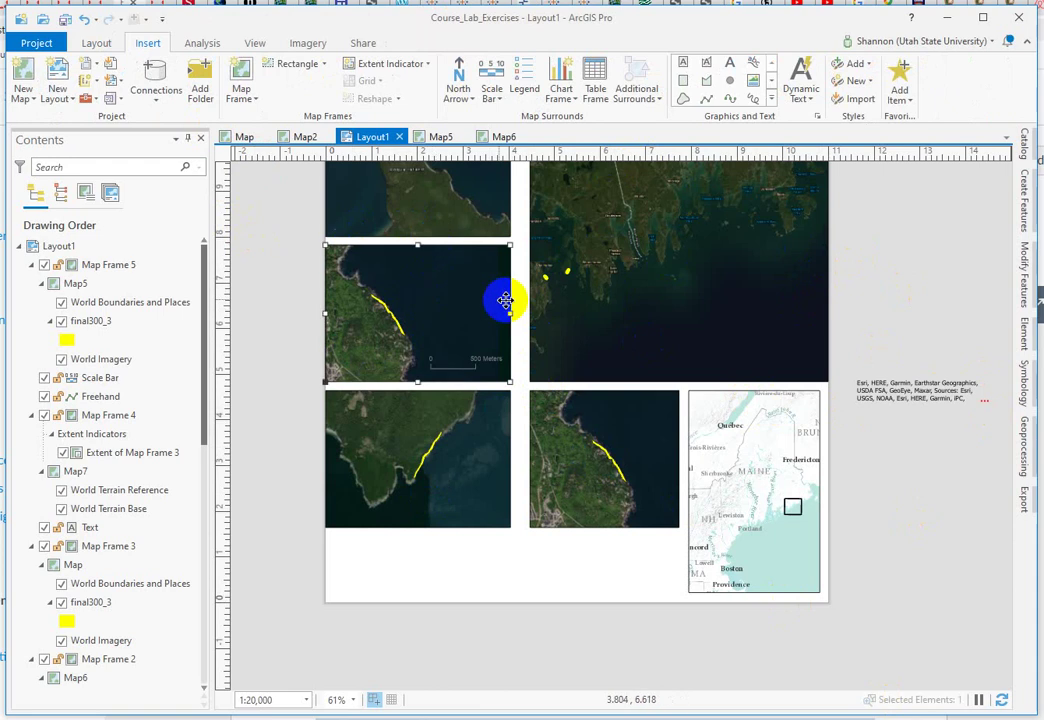
pyautogui.click(492, 567)
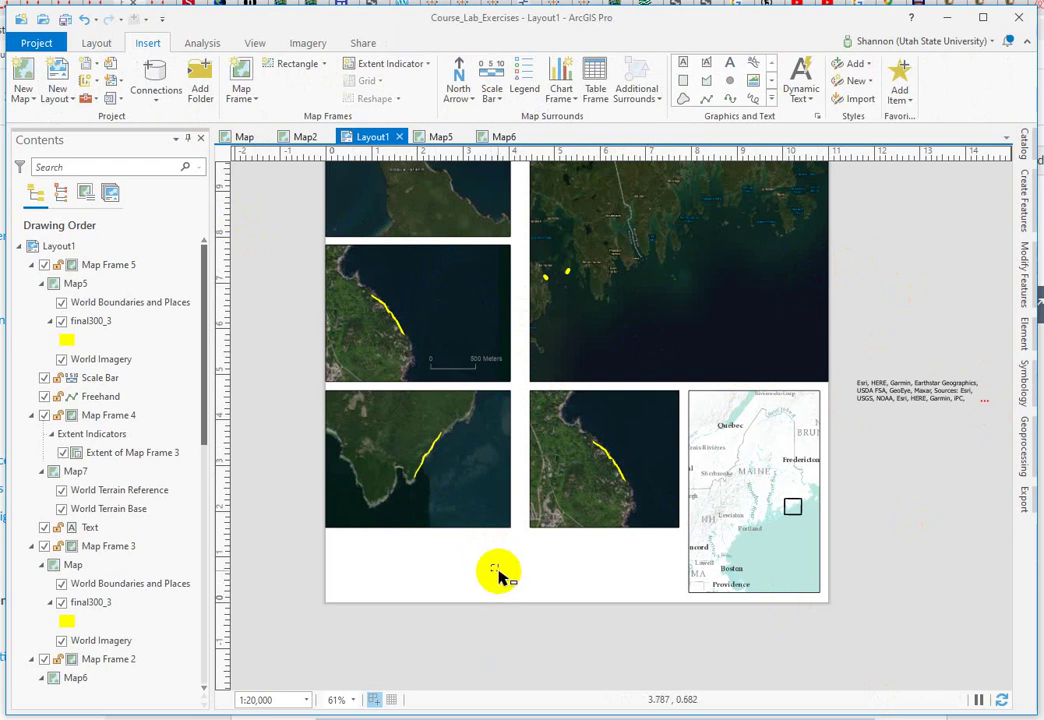
pyautogui.scroll(3, 485, 650)
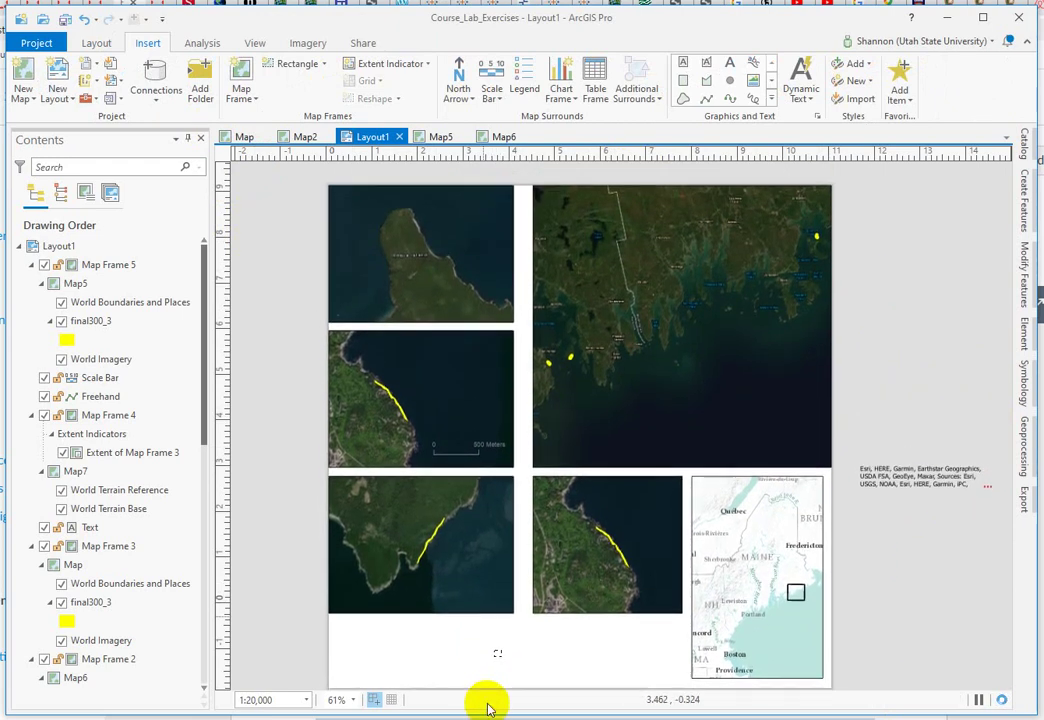
pyautogui.moveTo(494, 650); pyautogui.dragTo(540, 425)
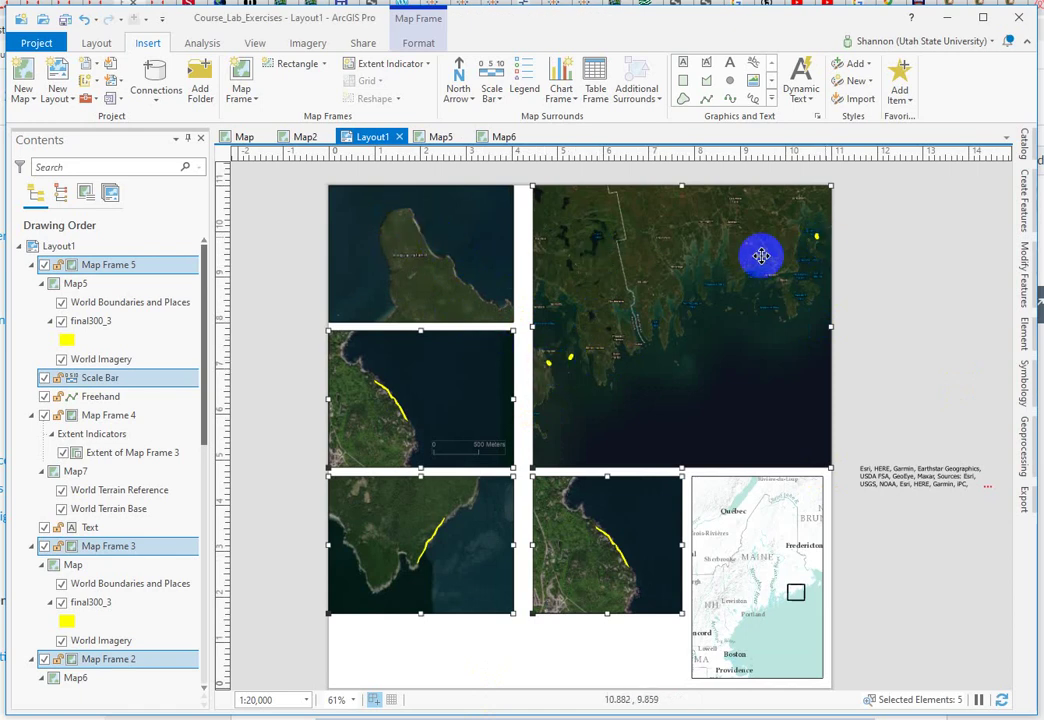
# Inspect the fill colour, outline colour and outline width of the final300_3 polygon symbol under Map5
pyautogui.click(67, 343)
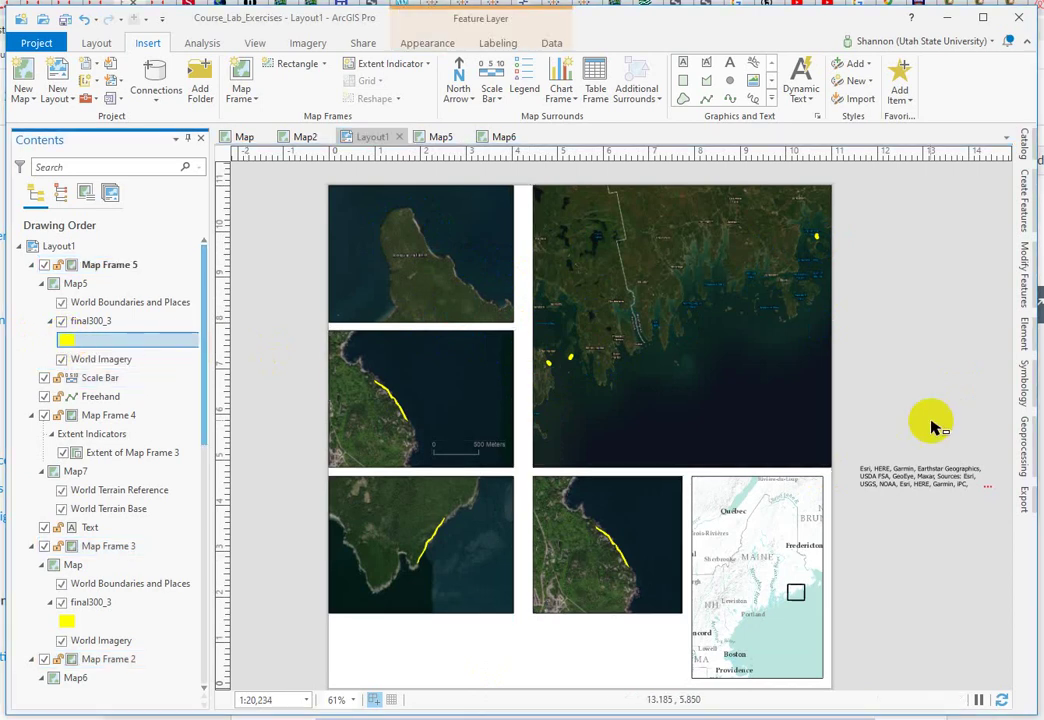
pyautogui.click(67, 343)
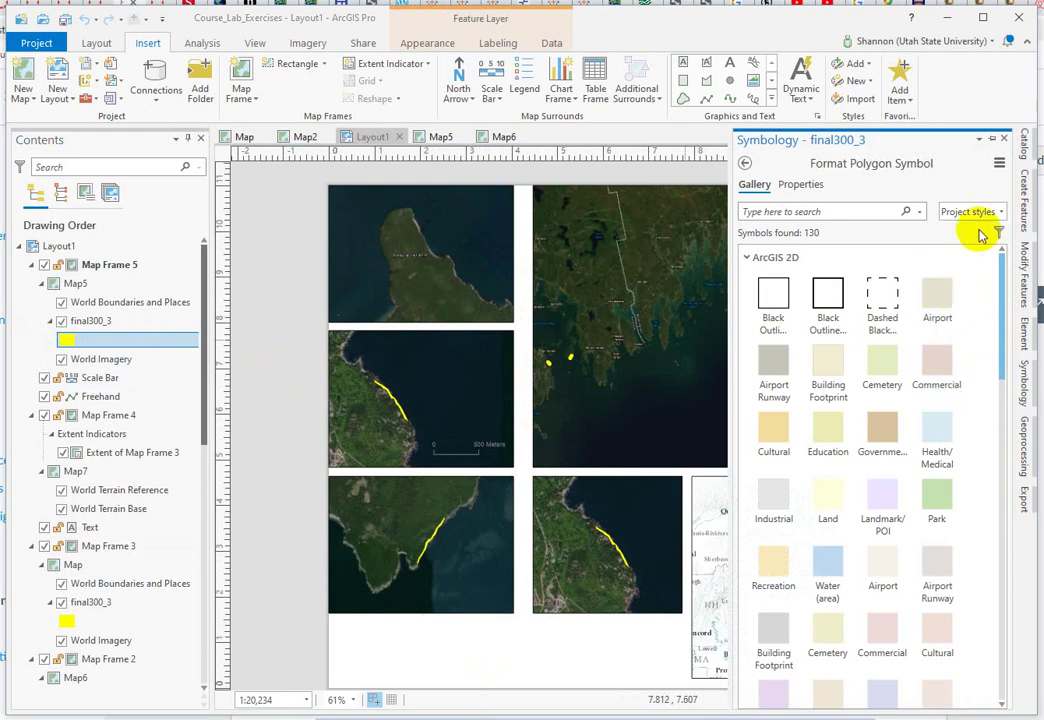
pyautogui.click(798, 185)
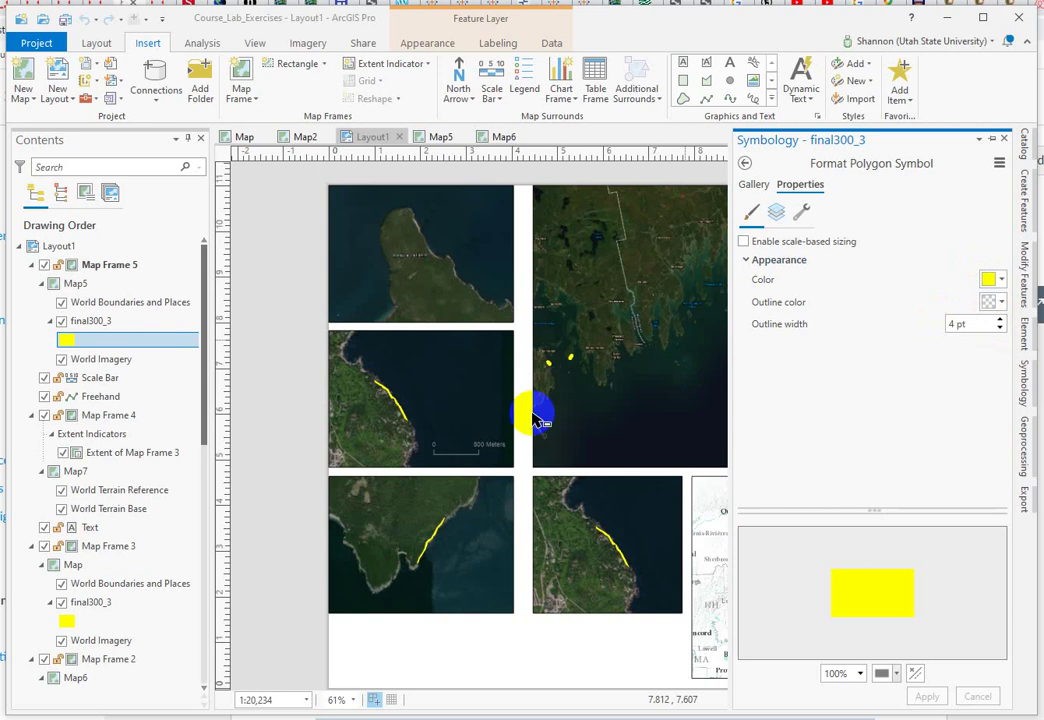
pyautogui.click(585, 655)
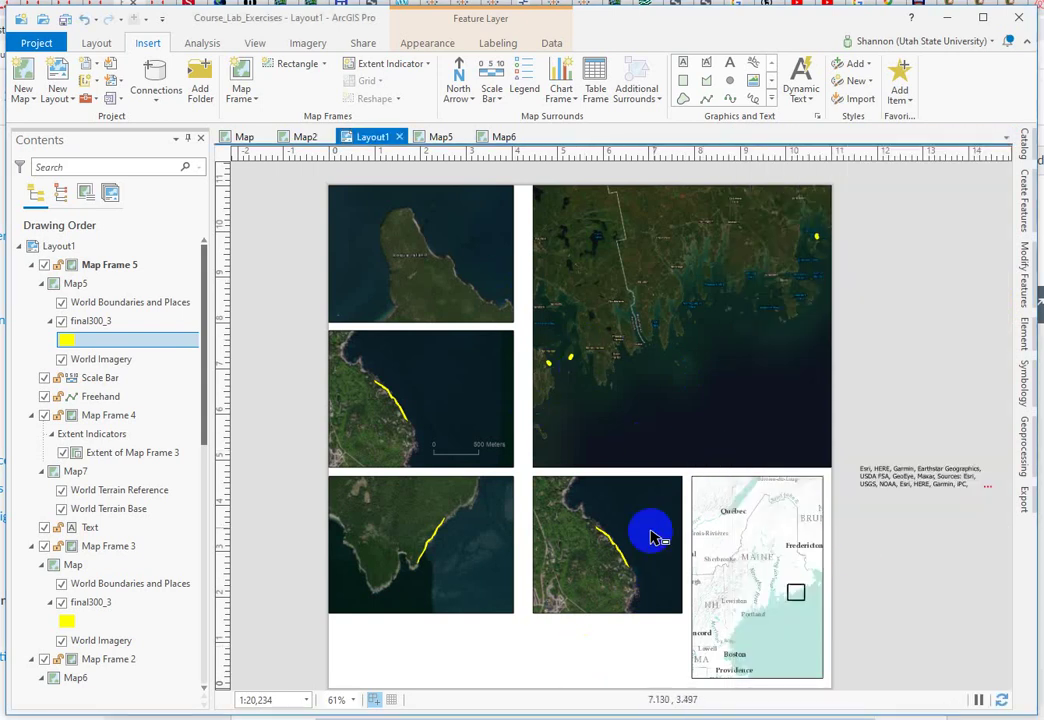
# Delete the duplicate coastline map frame beside the Maine locator map and check the scale bar in the remaining inset
pyautogui.click(605, 573)
pyautogui.press('Delete')
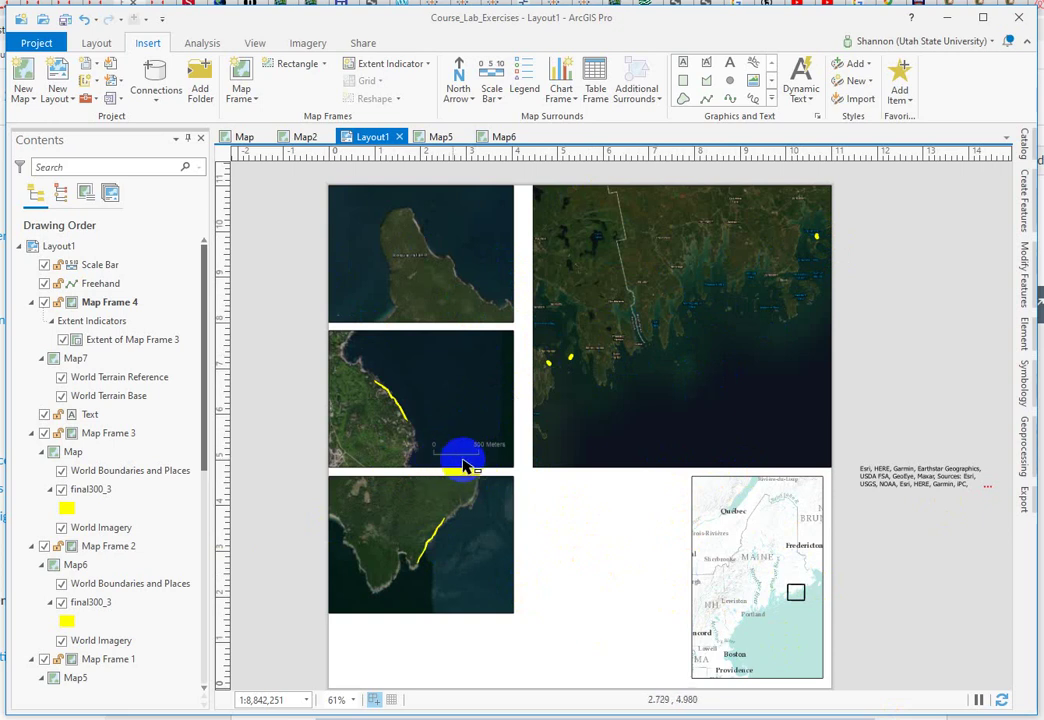
pyautogui.scroll(5, 458, 468)
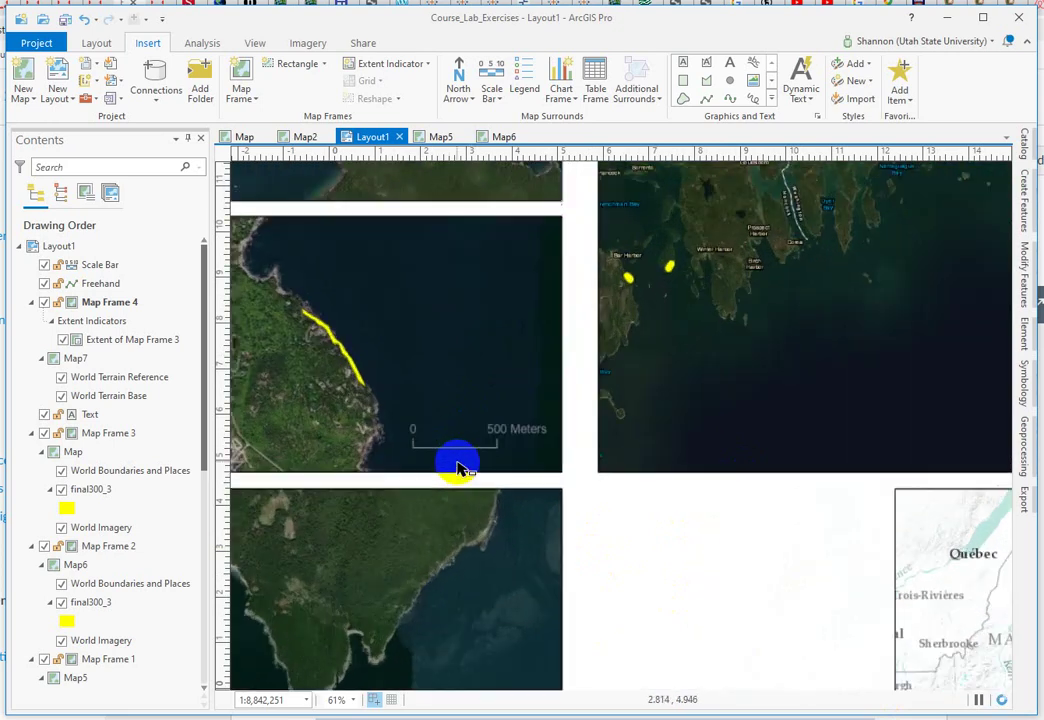
pyautogui.scroll(-7, 445, 425)
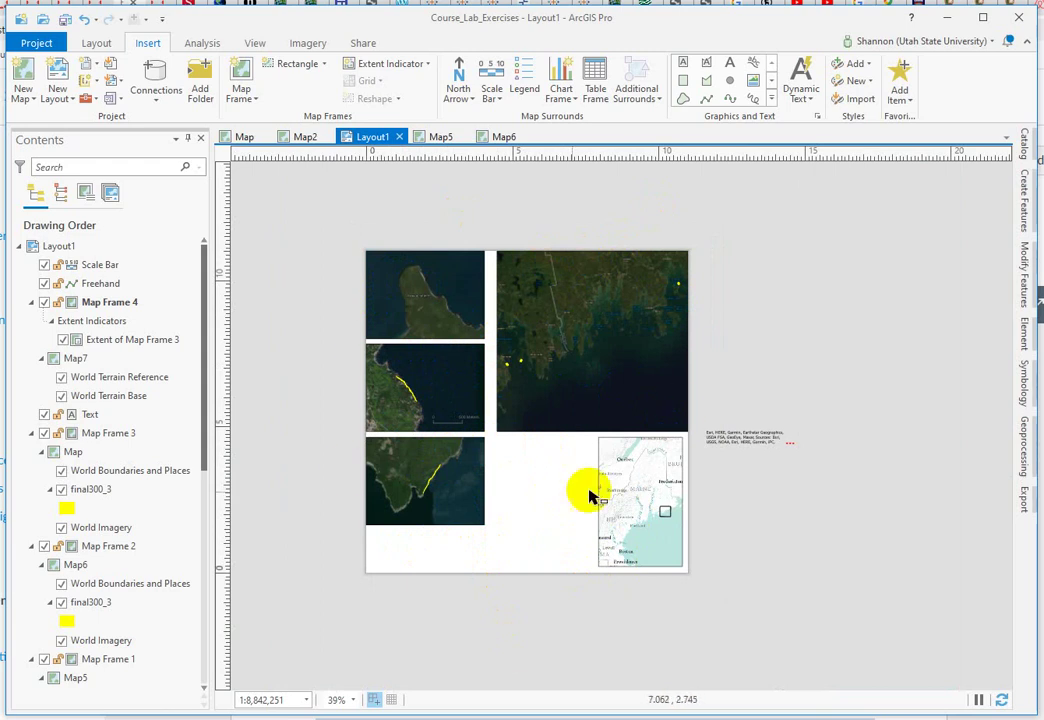
# Open the export settings for Layout1 and review the available file types
pyautogui.click(363, 45)
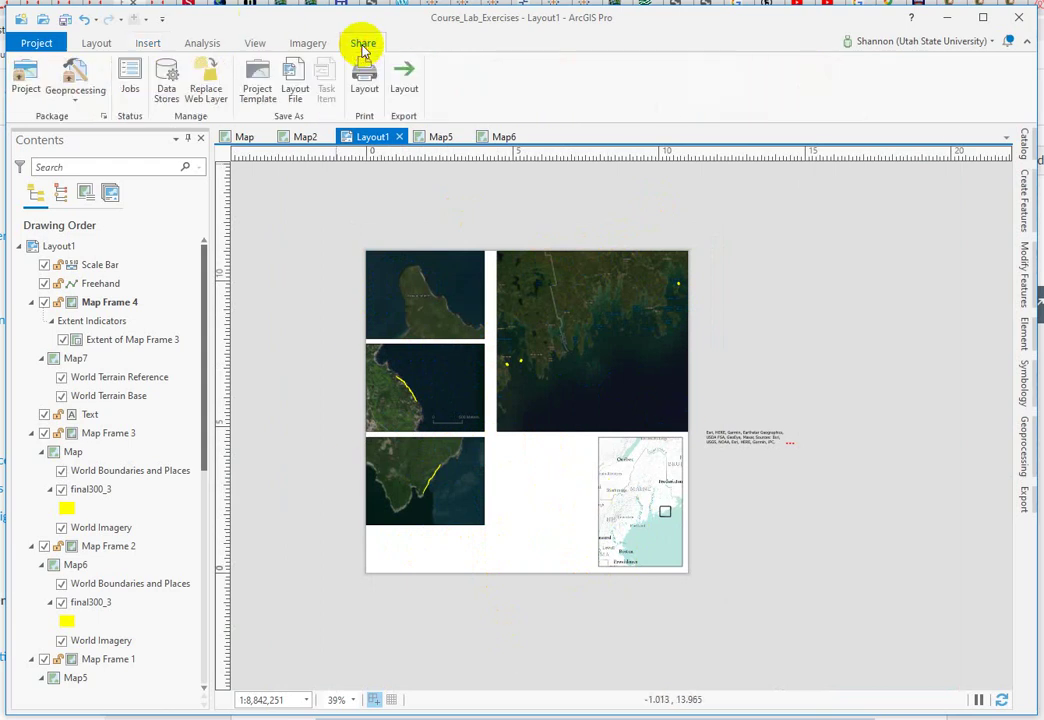
pyautogui.click(403, 82)
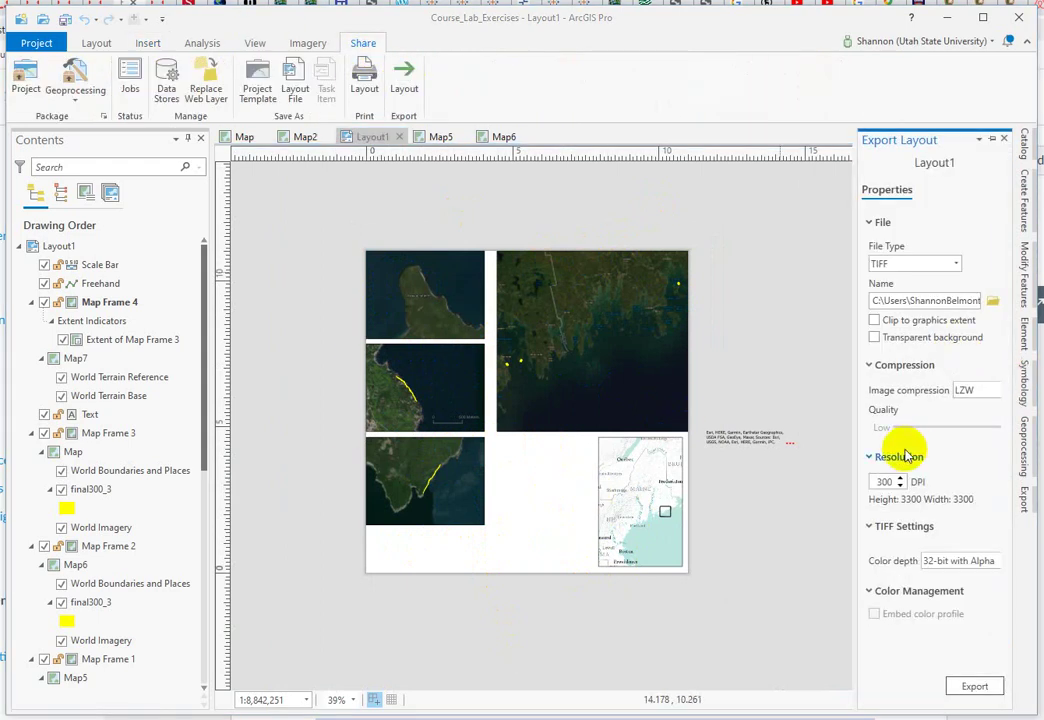
pyautogui.click(950, 268)
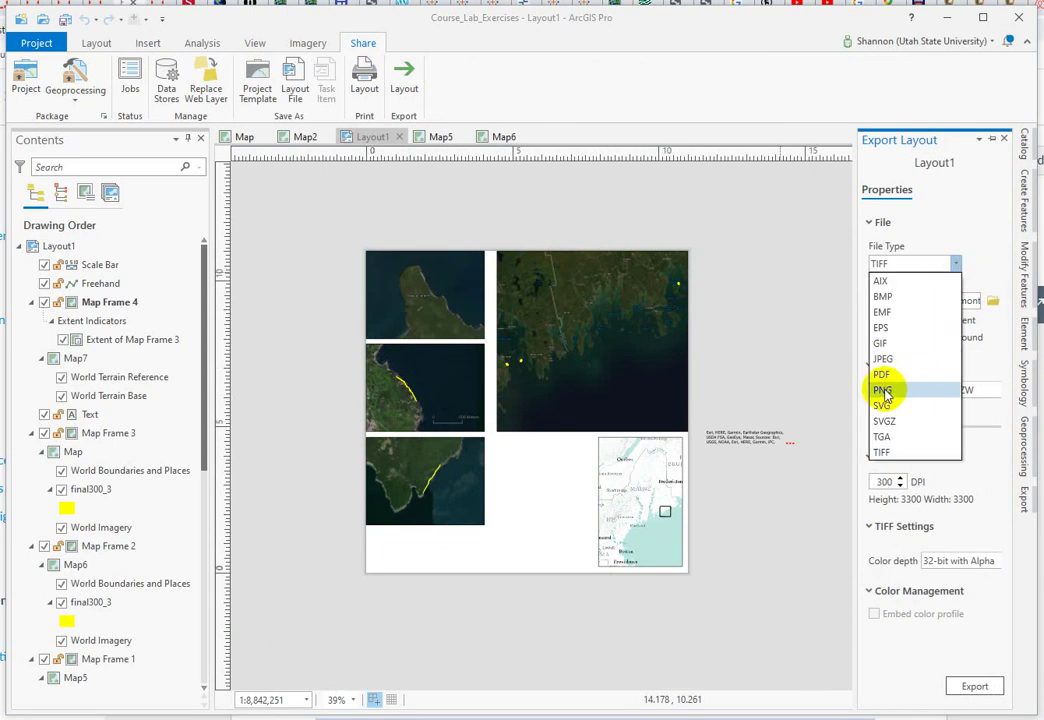
pyautogui.click(955, 224)
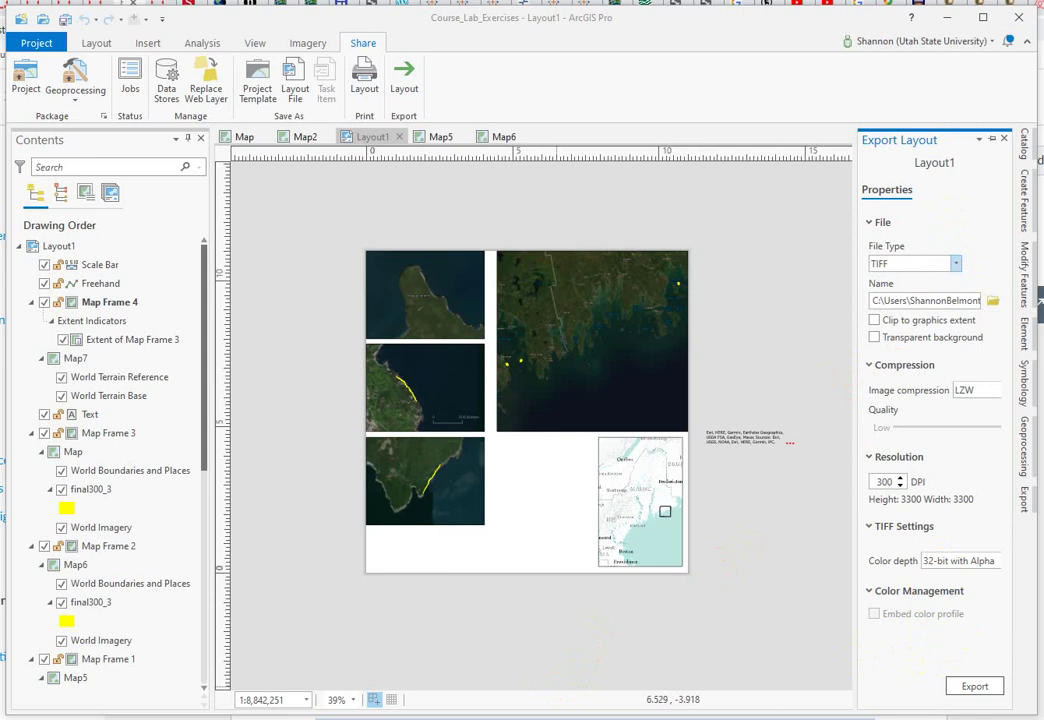
# Switch to formal map.pptx in PowerPoint, send the map picture to the back, and select the first inset's number label
pyautogui.hotkey('alt', 'Tab')
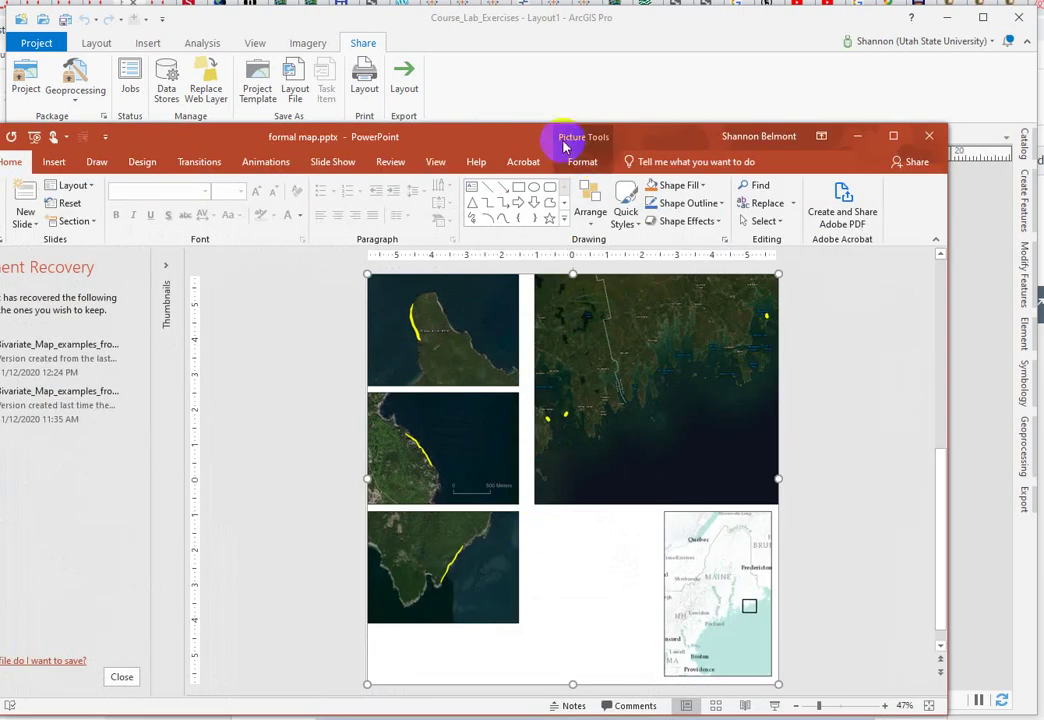
pyautogui.moveTo(529, 143); pyautogui.dragTo(525, 58)
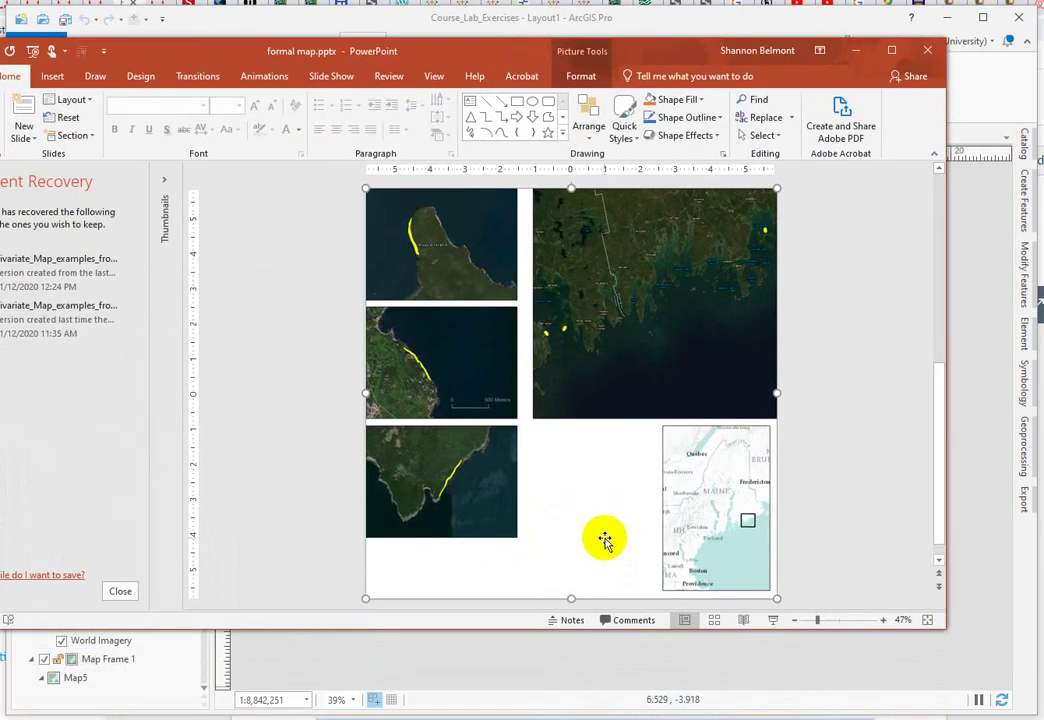
pyautogui.rightClick(581, 503)
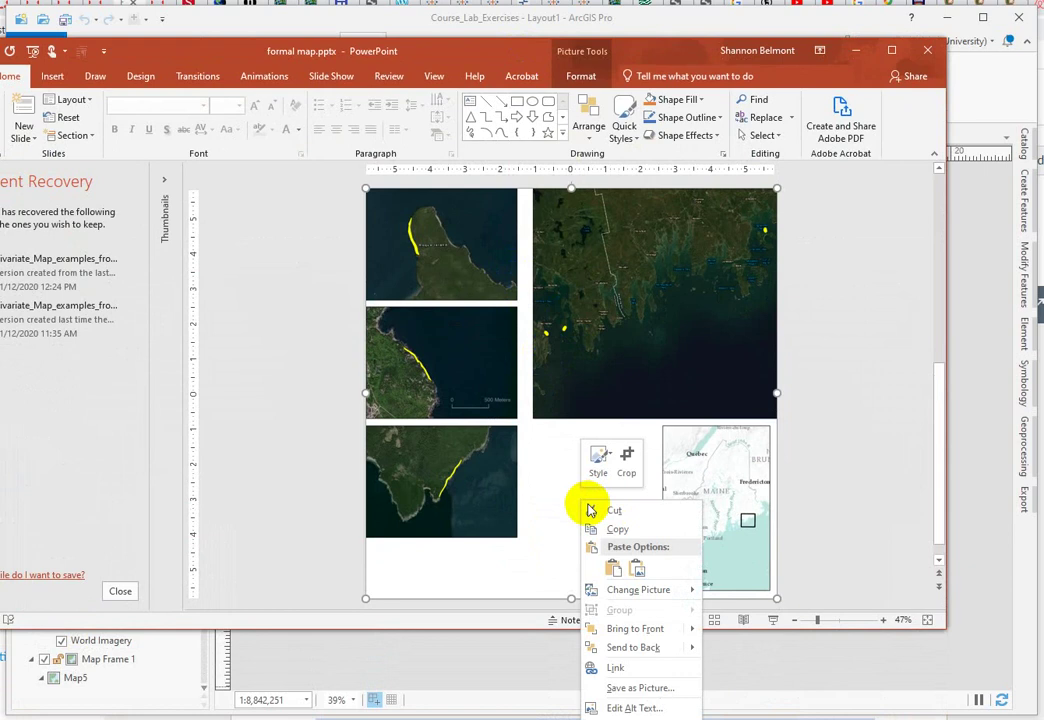
pyautogui.click(636, 647)
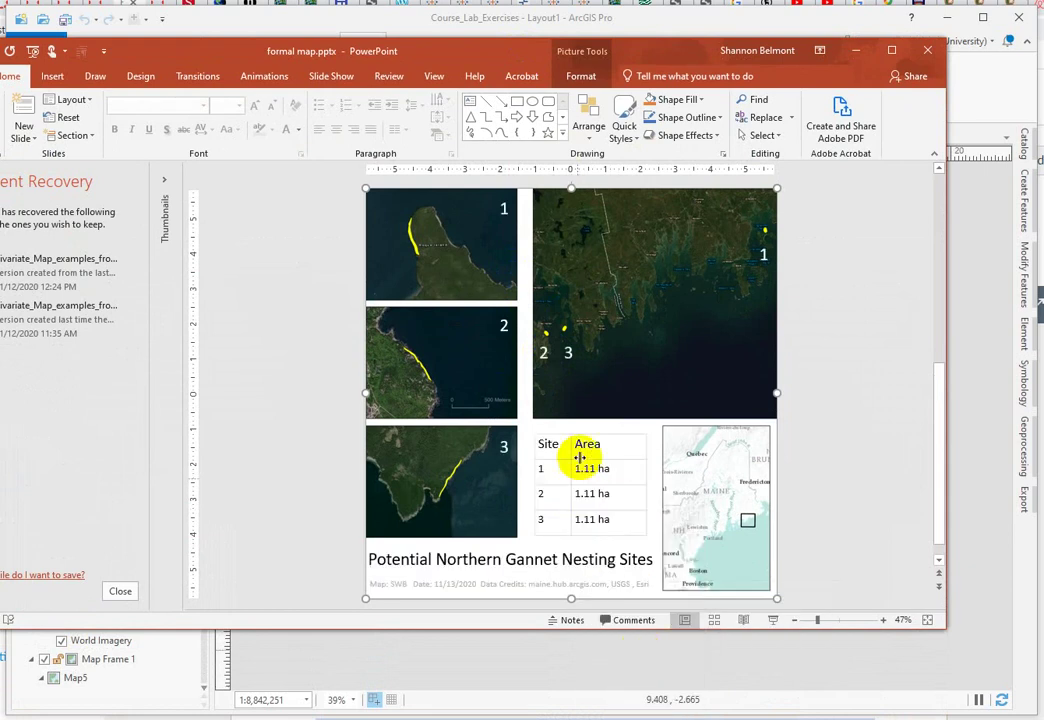
pyautogui.click(499, 276)
pyautogui.click(504, 212)
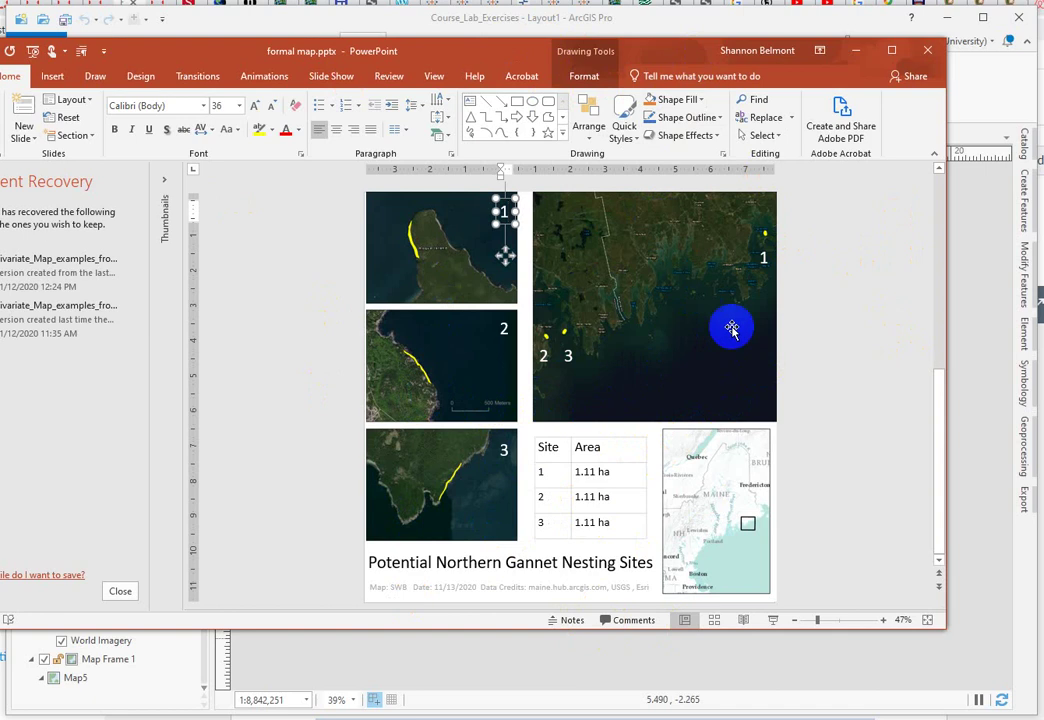
# Return to ArcGIS Pro and check Layout1's page size in the layout properties' page setup, leaving it as is
pyautogui.moveTo(476, 58); pyautogui.dragTo(990, 575)
pyautogui.click(767, 300)
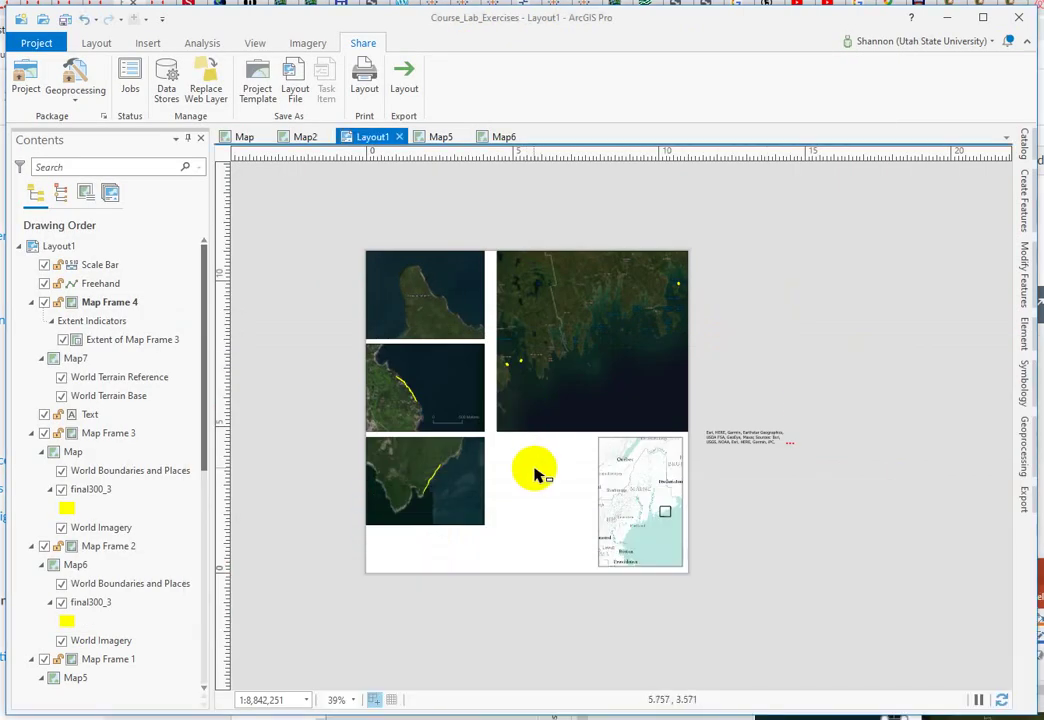
pyautogui.click(98, 44)
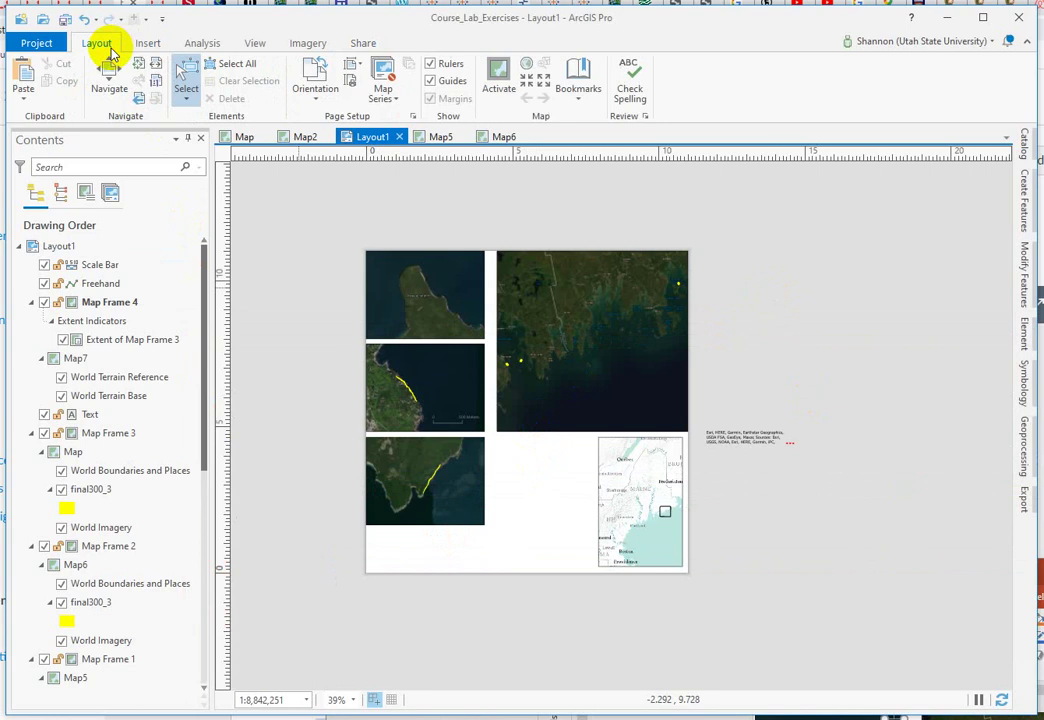
pyautogui.rightClick(521, 509)
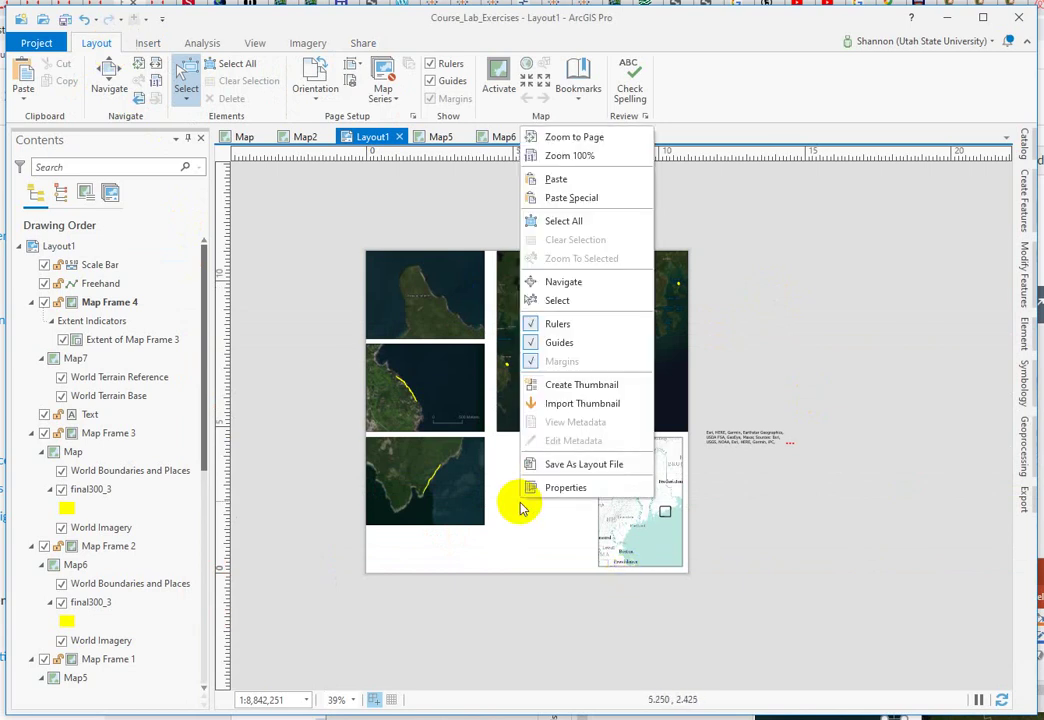
pyautogui.click(566, 488)
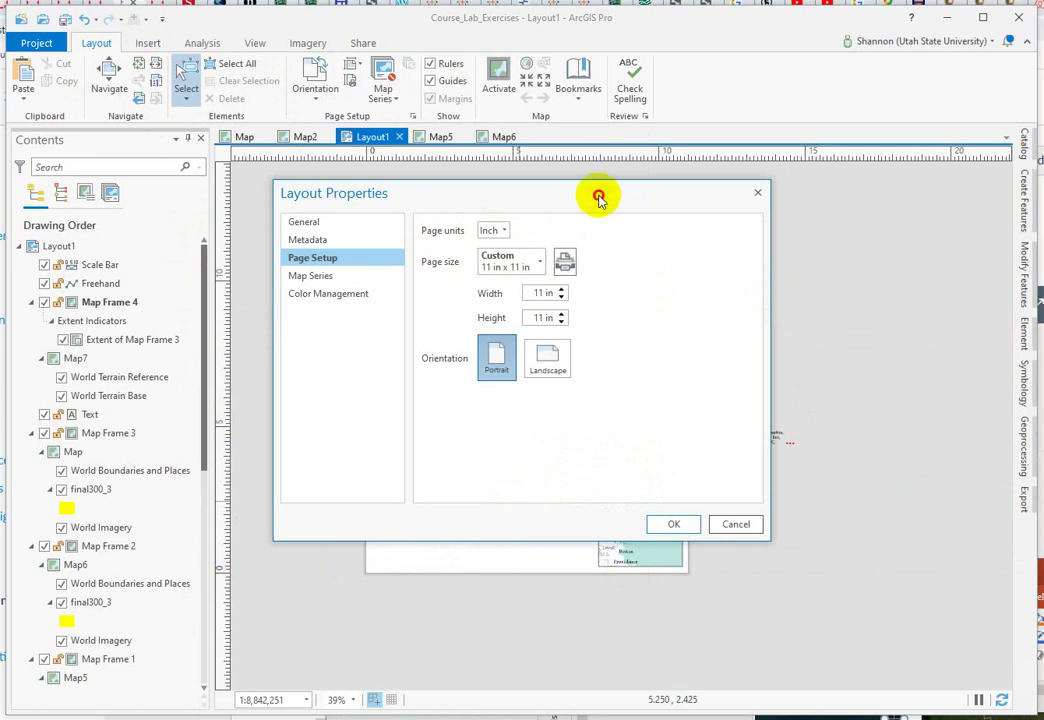
pyautogui.moveTo(601, 196); pyautogui.dragTo(1040, 188)
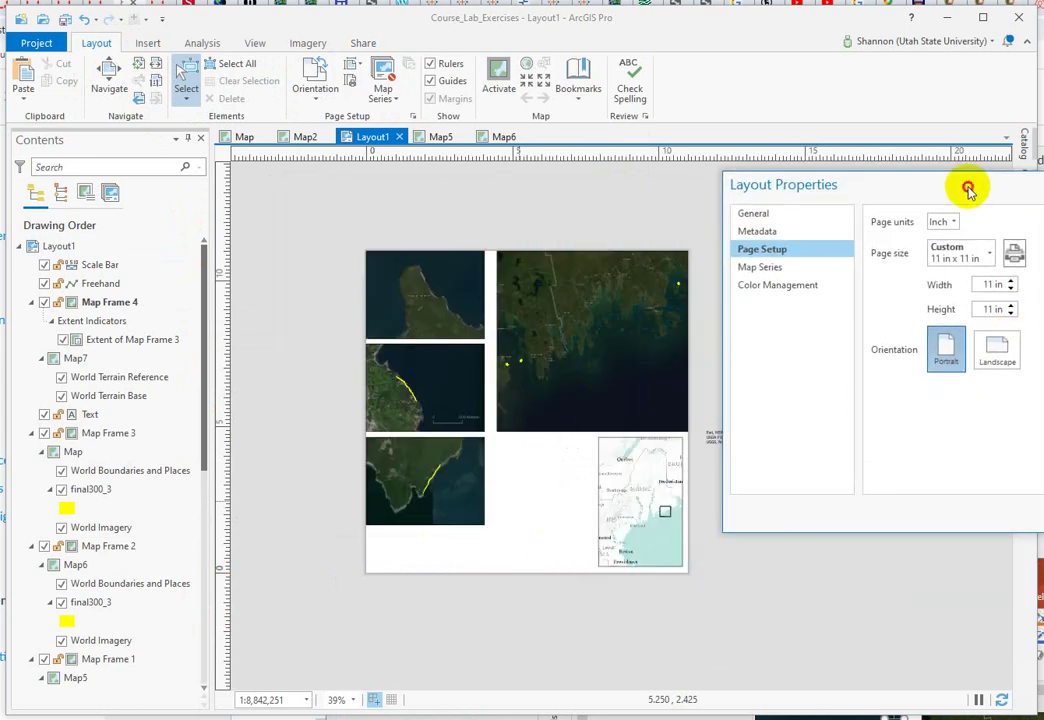
pyautogui.moveTo(968, 190); pyautogui.dragTo(729, 191)
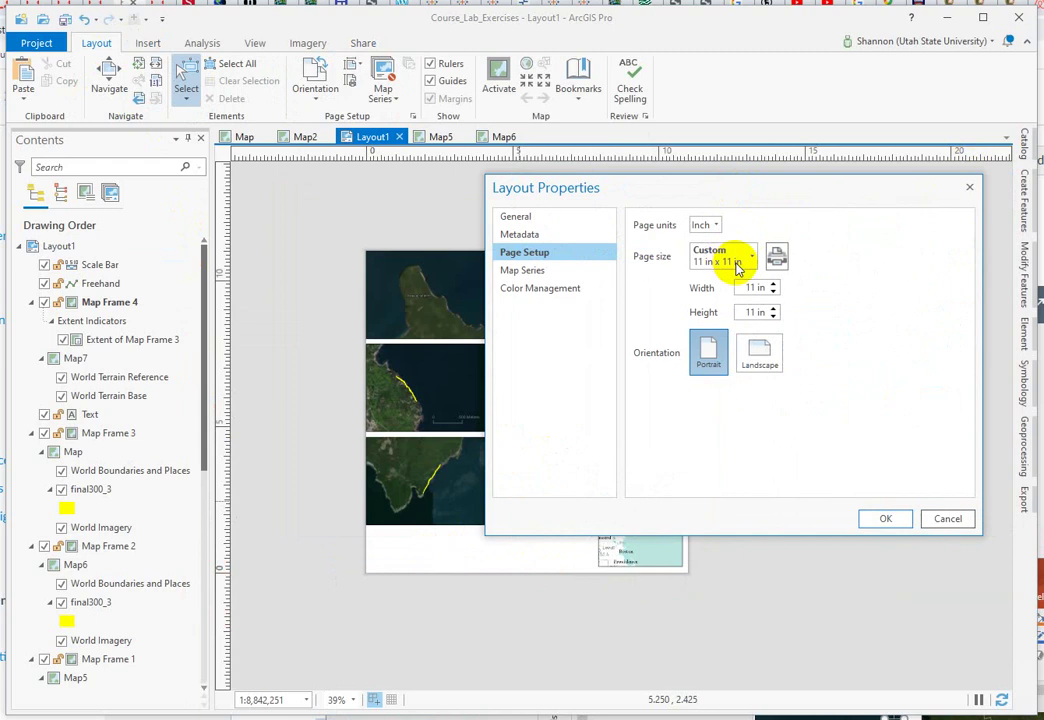
pyautogui.click(945, 519)
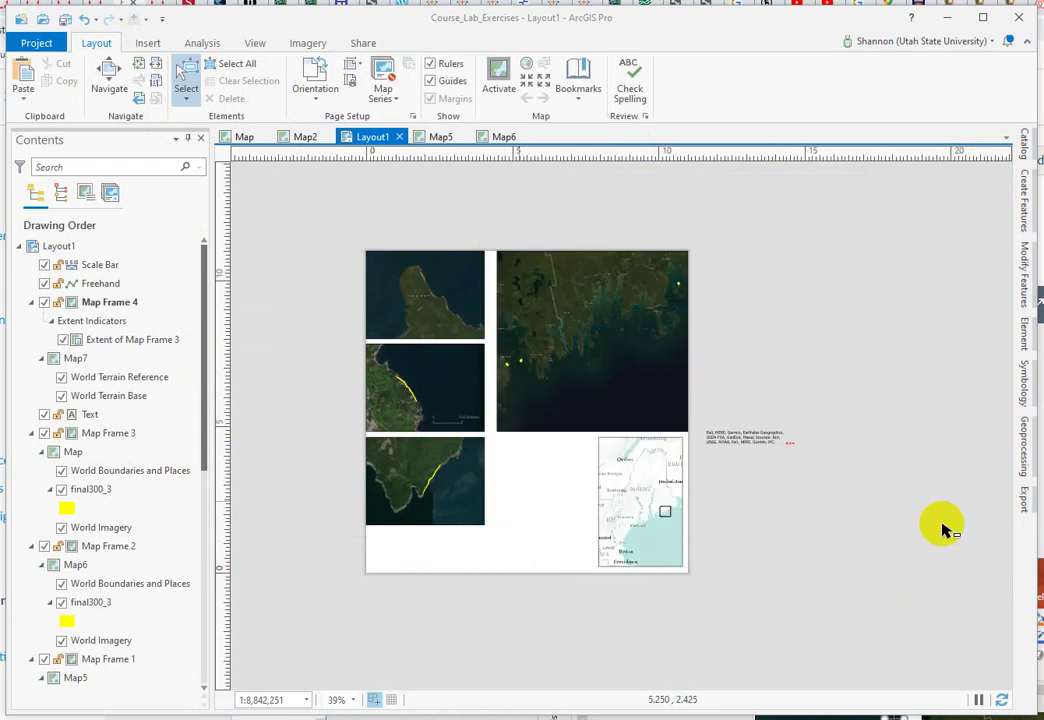
# Bring formal map.pptx in PowerPoint back into view and check its custom slide size without altering it
pyautogui.moveTo(1040, 571); pyautogui.dragTo(769, 65)
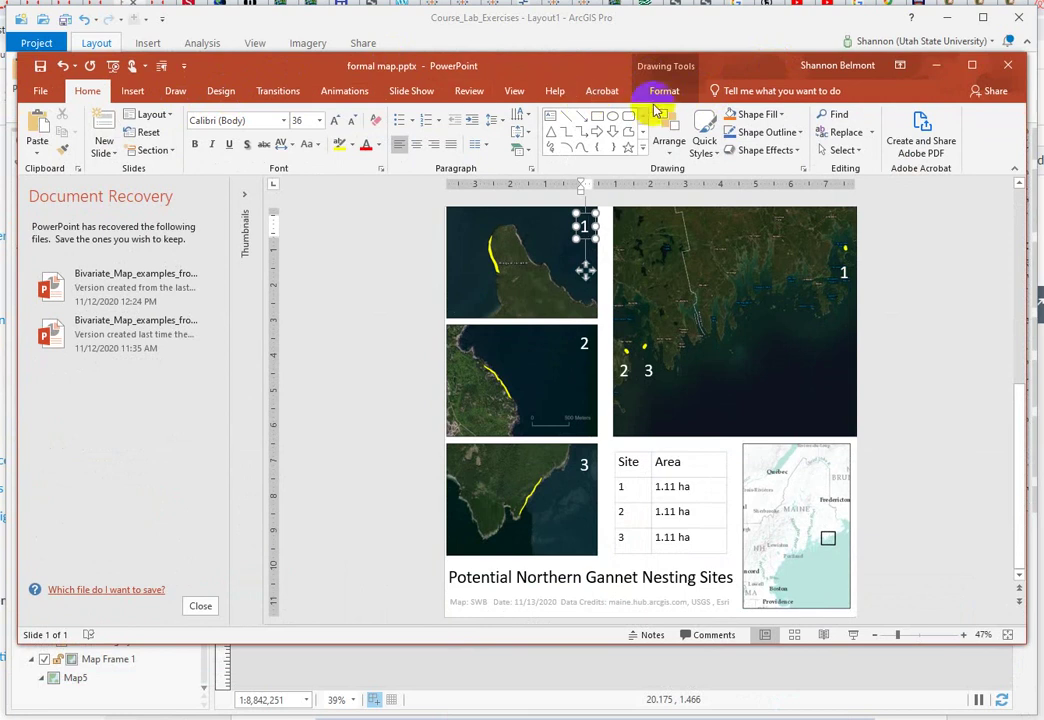
pyautogui.click(221, 92)
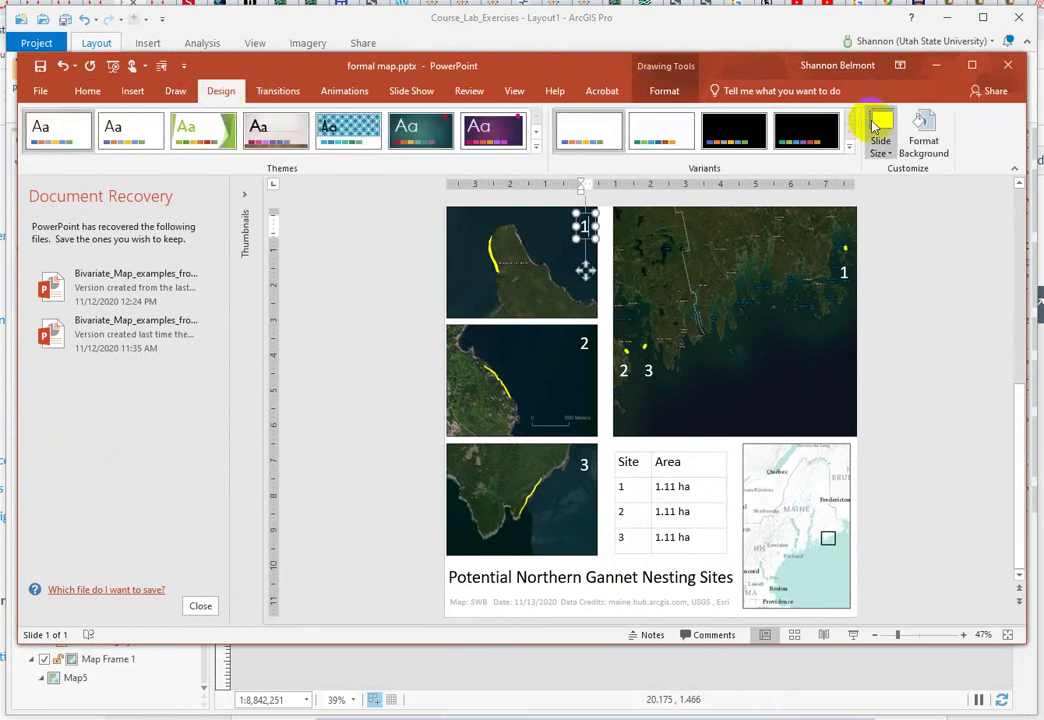
pyautogui.click(880, 124)
pyautogui.click(918, 240)
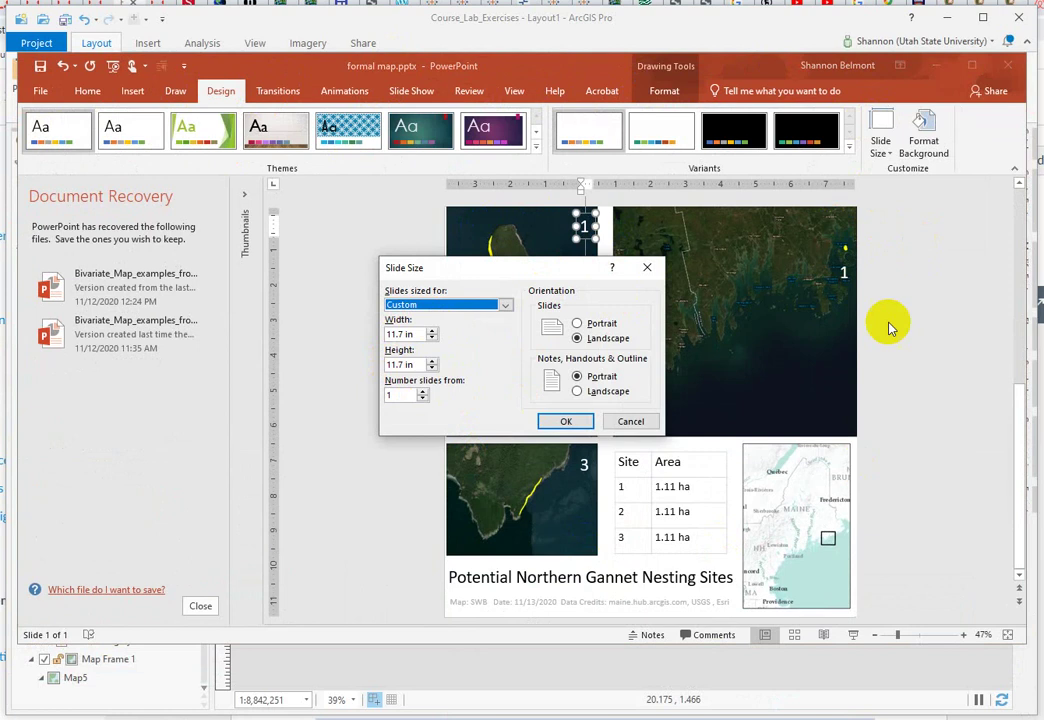
pyautogui.click(632, 422)
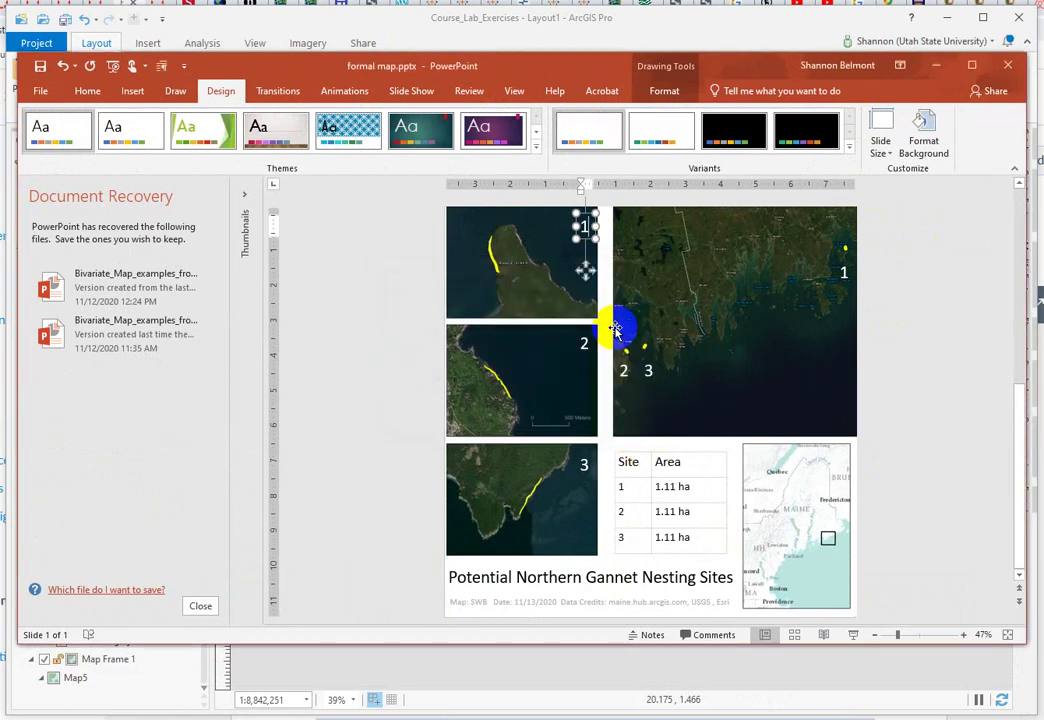
pyautogui.click(884, 369)
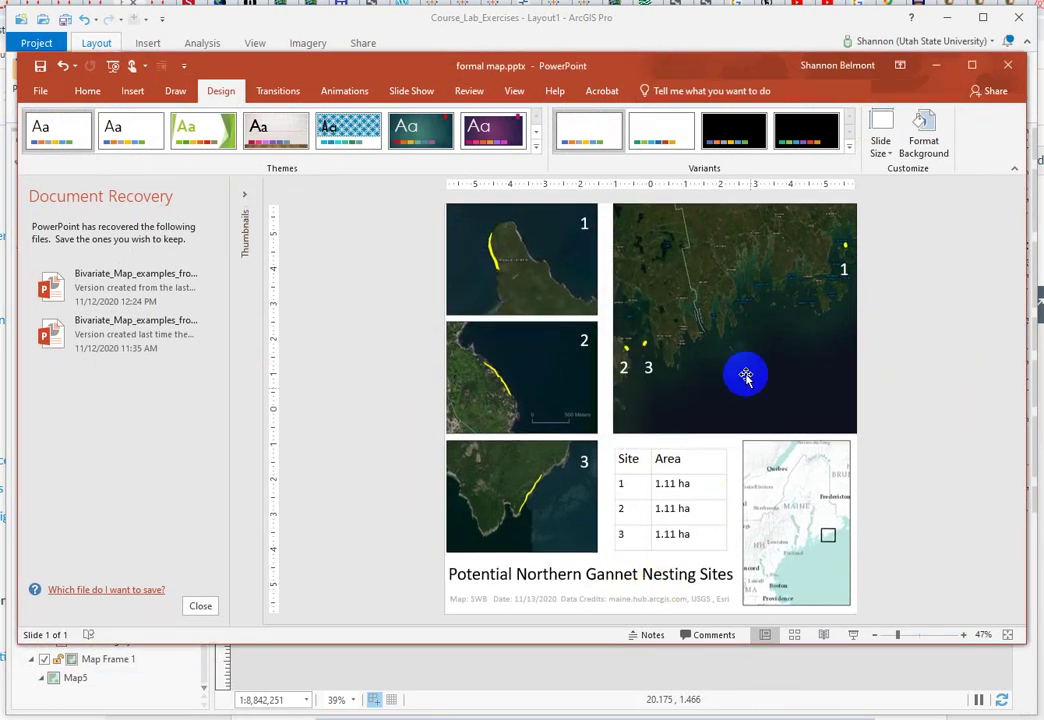
# Review the file types available for saving a copy of formal map.pptx in outputs_2020, cancel without saving, and close the presentation
pyautogui.click(41, 92)
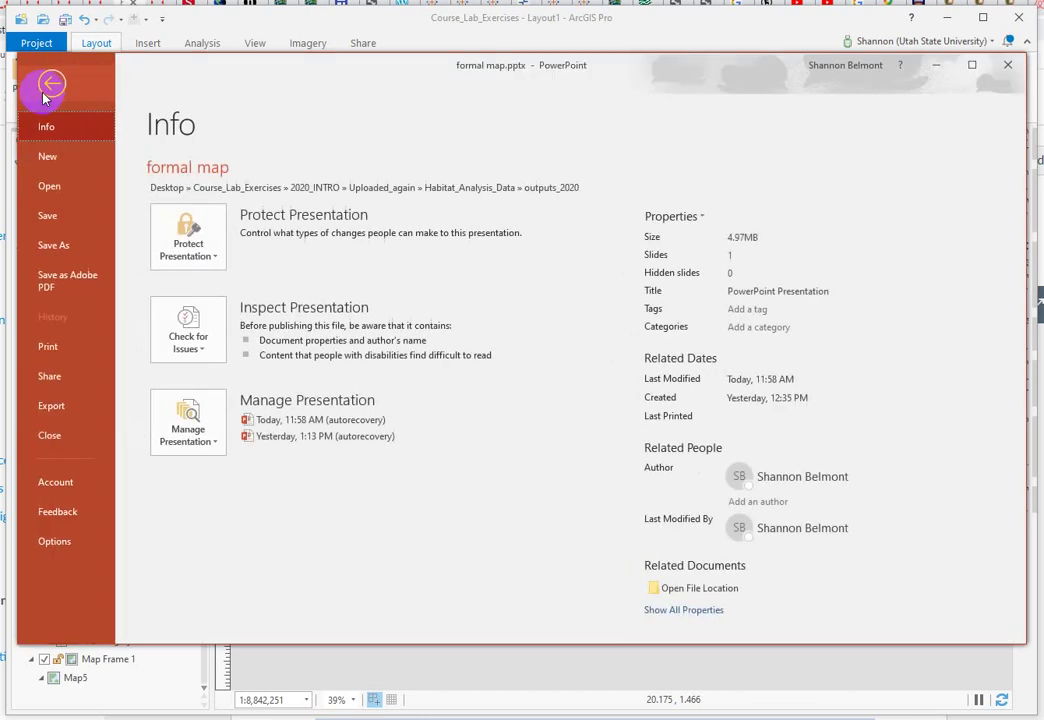
pyautogui.click(52, 250)
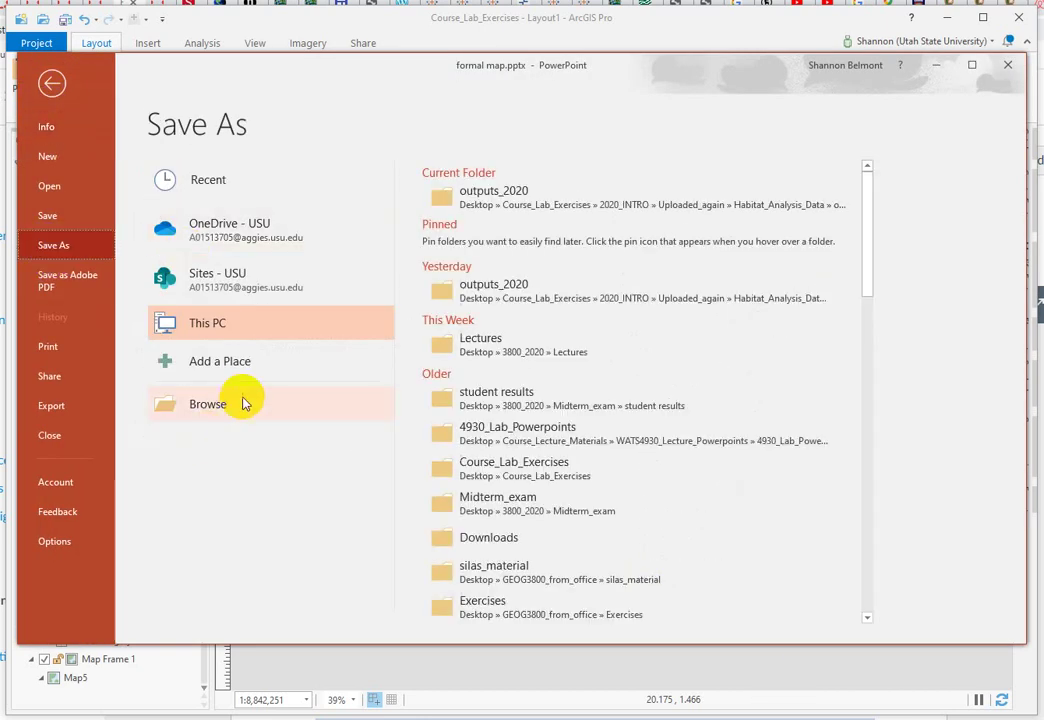
pyautogui.click(490, 199)
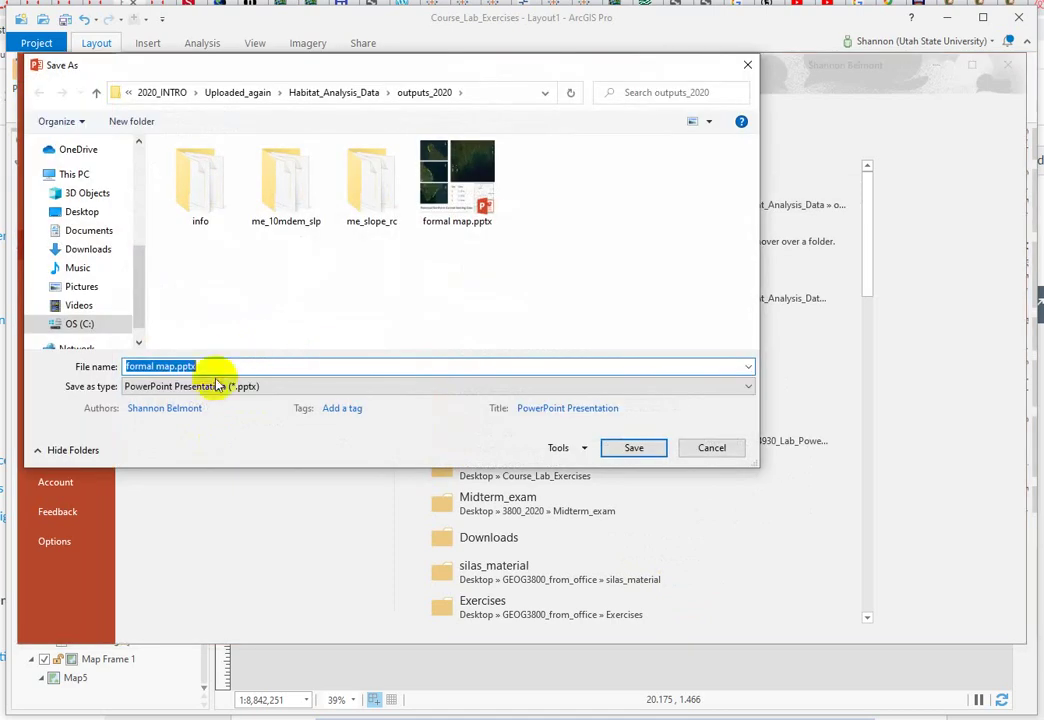
pyautogui.click(207, 386)
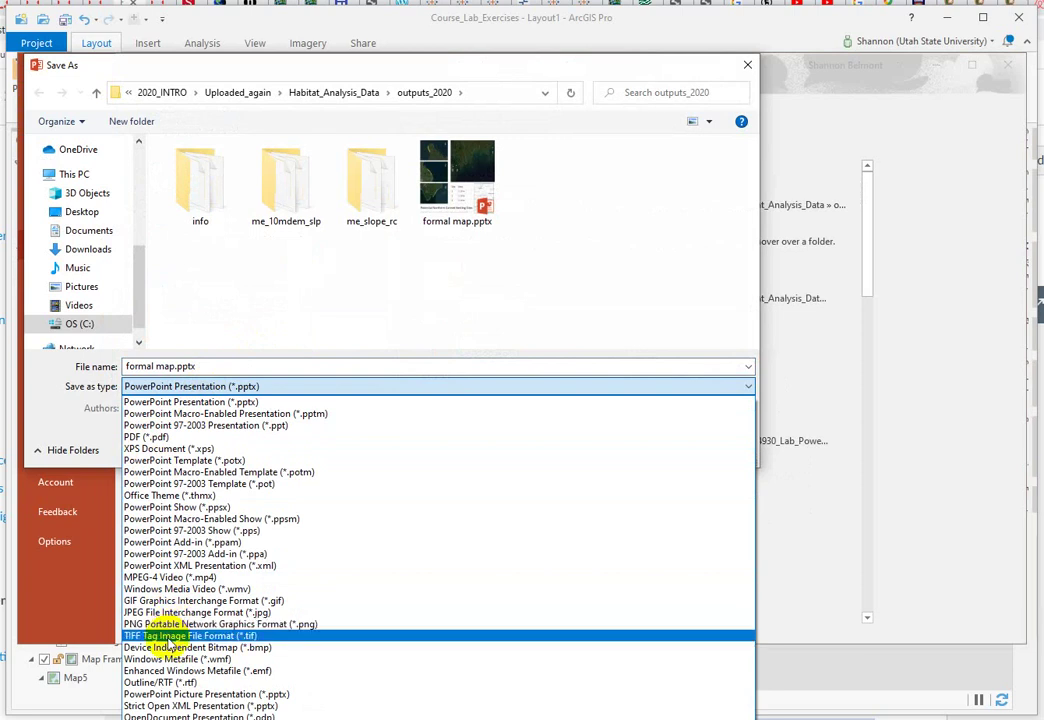
pyautogui.click(939, 198)
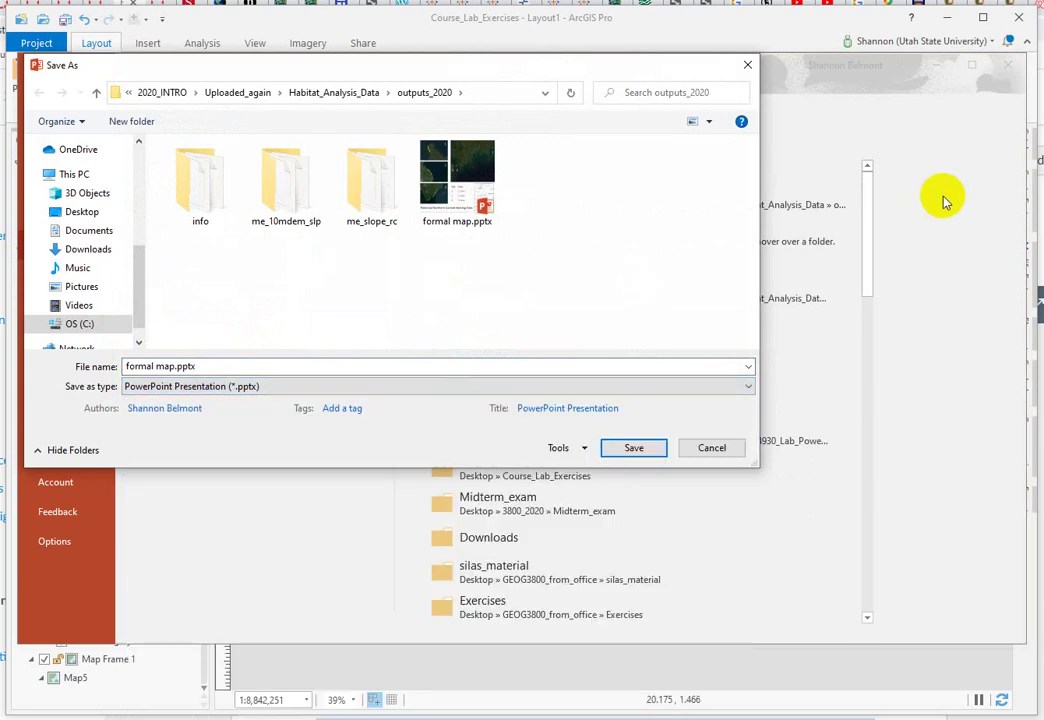
pyautogui.click(746, 64)
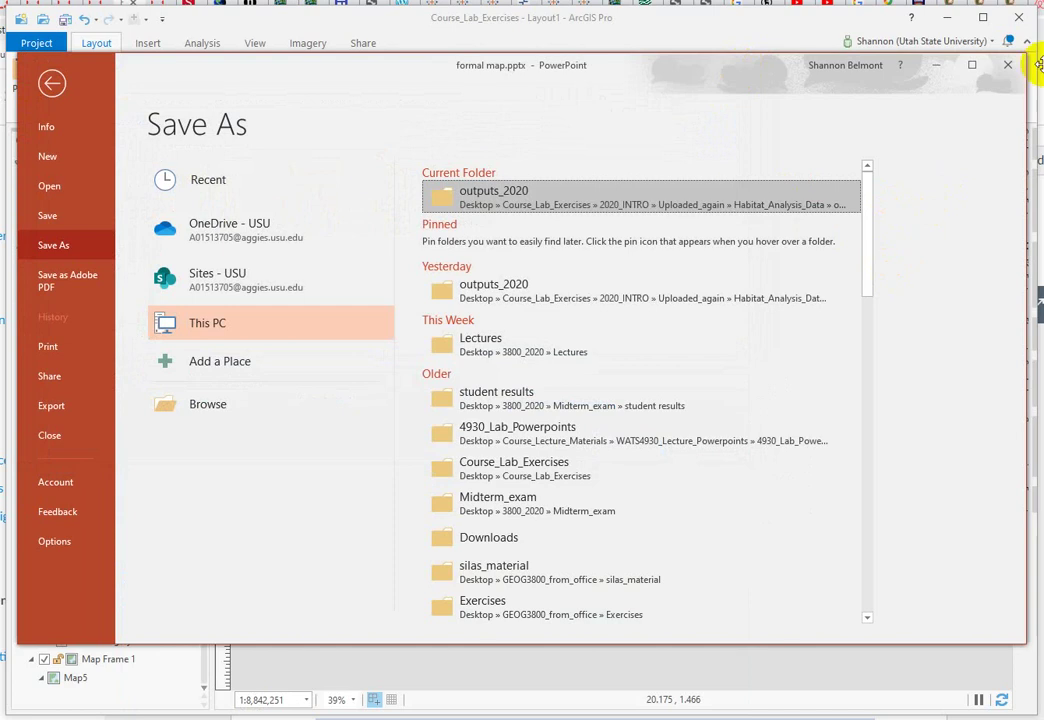
pyautogui.click(1008, 66)
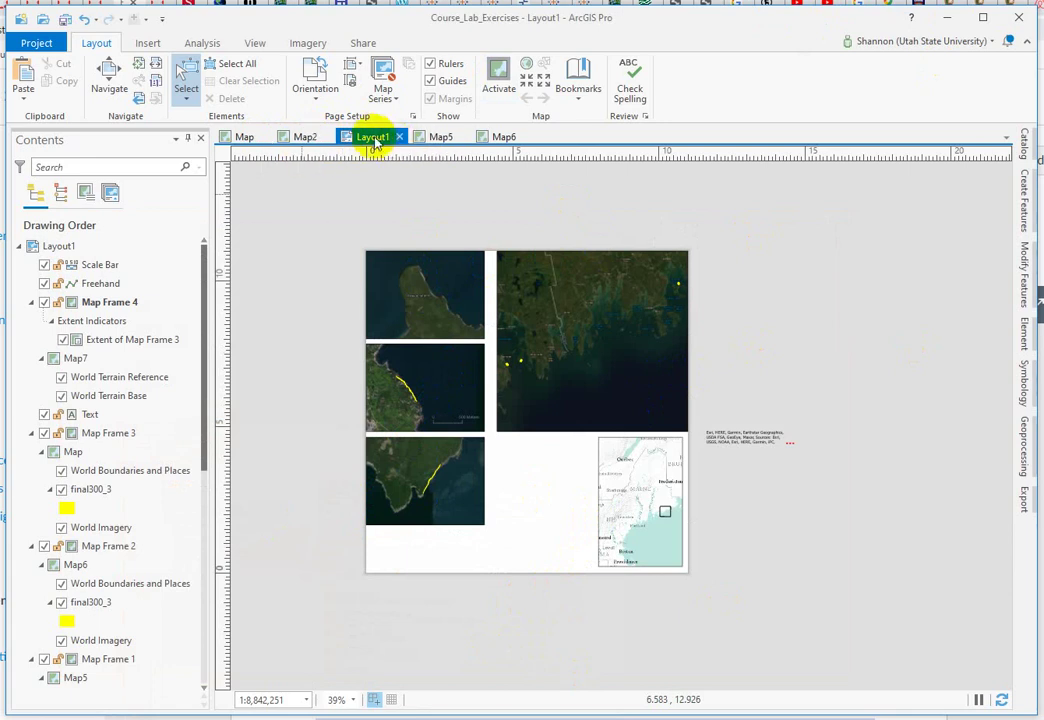
# Look at the Map5 and Map2 views in ArcGIS Pro and return to Layout1
pyautogui.click(440, 140)
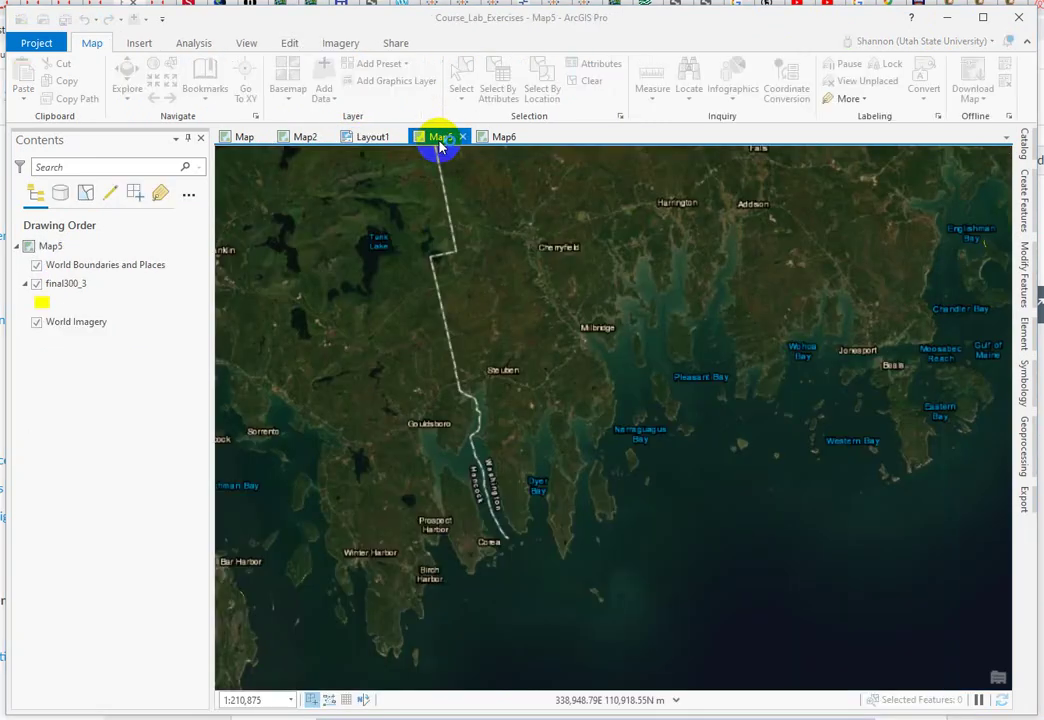
pyautogui.click(302, 138)
pyautogui.click(368, 137)
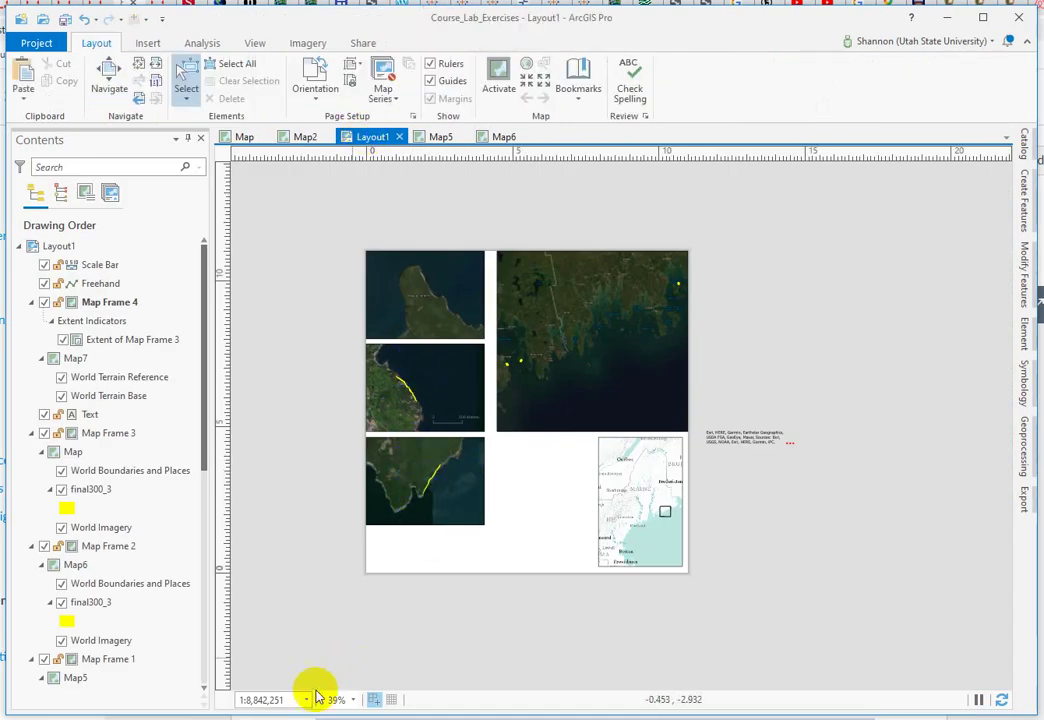
# Check the map scale of each of the three inset map frames and of the large main map frame in Layout1
pyautogui.click(450, 500)
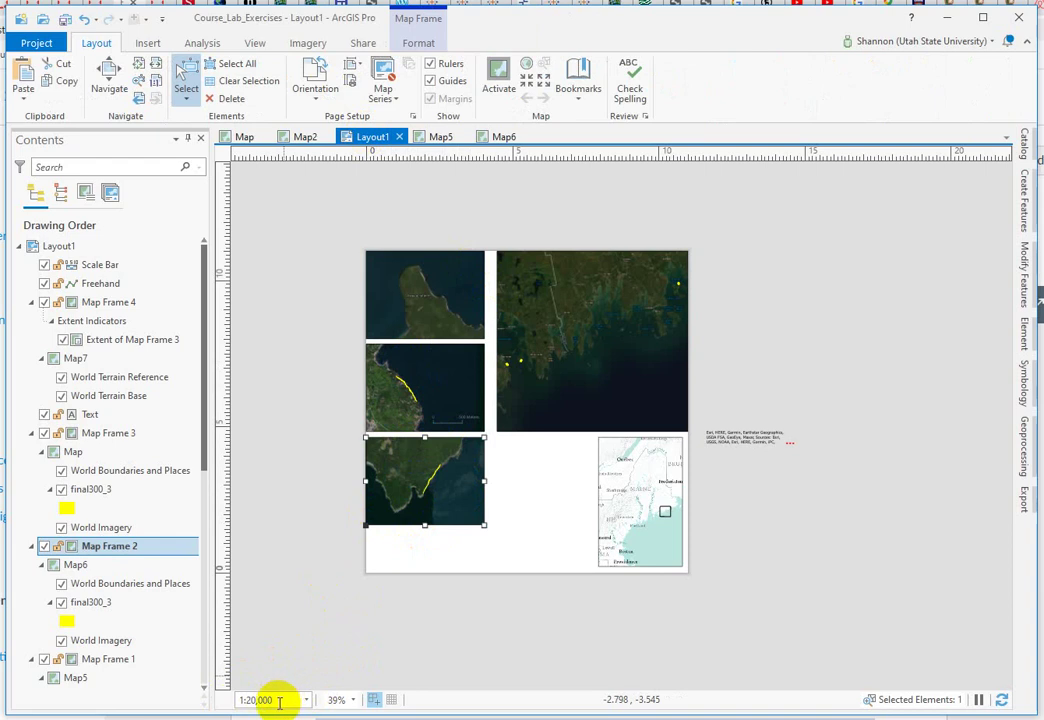
pyautogui.moveTo(464, 380); pyautogui.dragTo(440, 397)
pyautogui.click(444, 391)
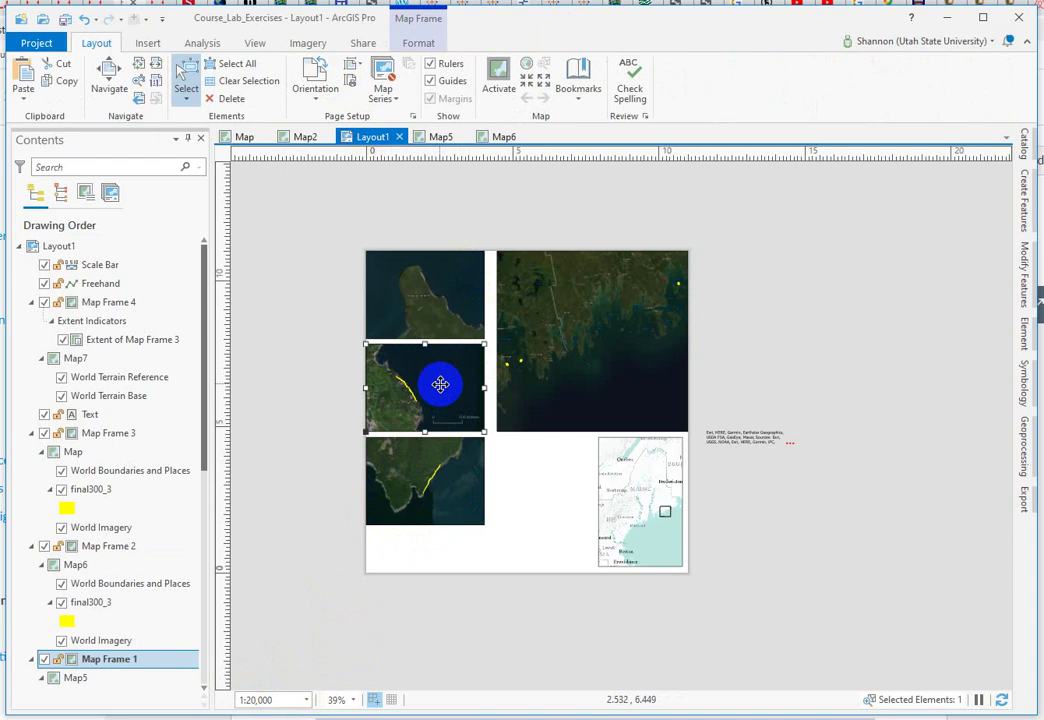
pyautogui.moveTo(283, 697); pyautogui.dragTo(213, 697)
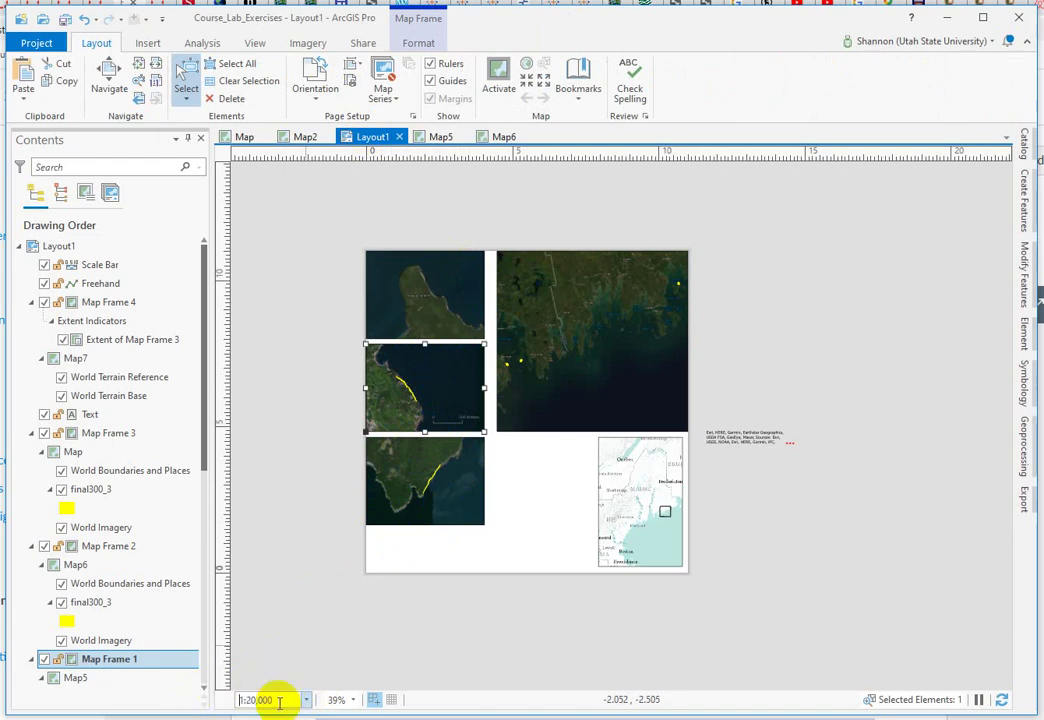
pyautogui.click(447, 375)
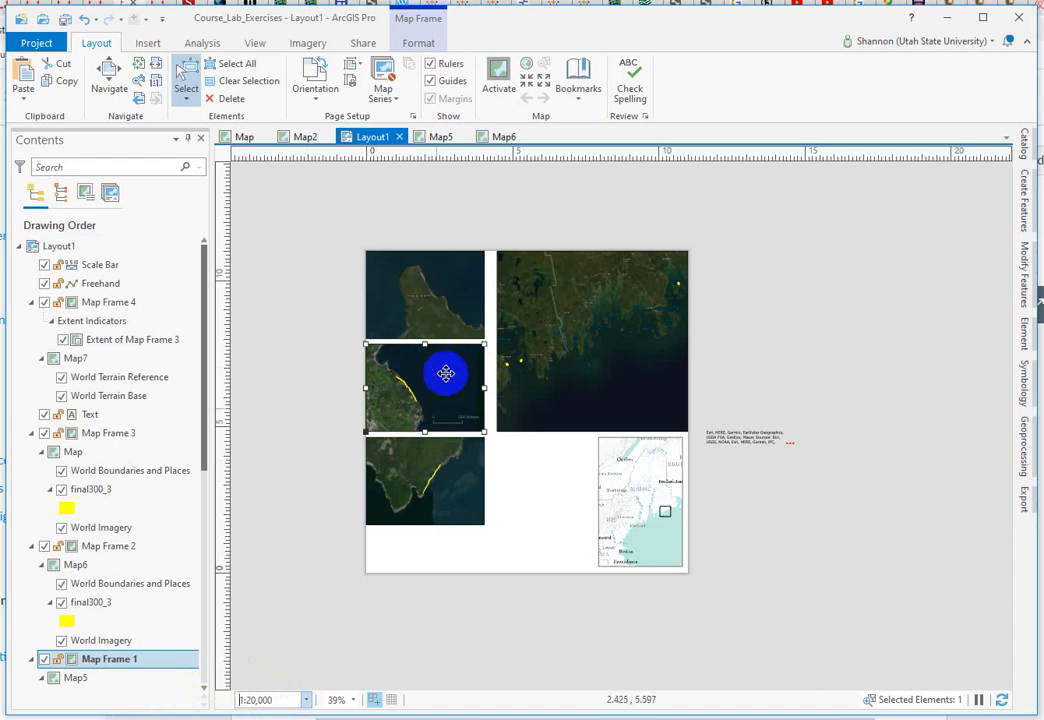
pyautogui.click(444, 301)
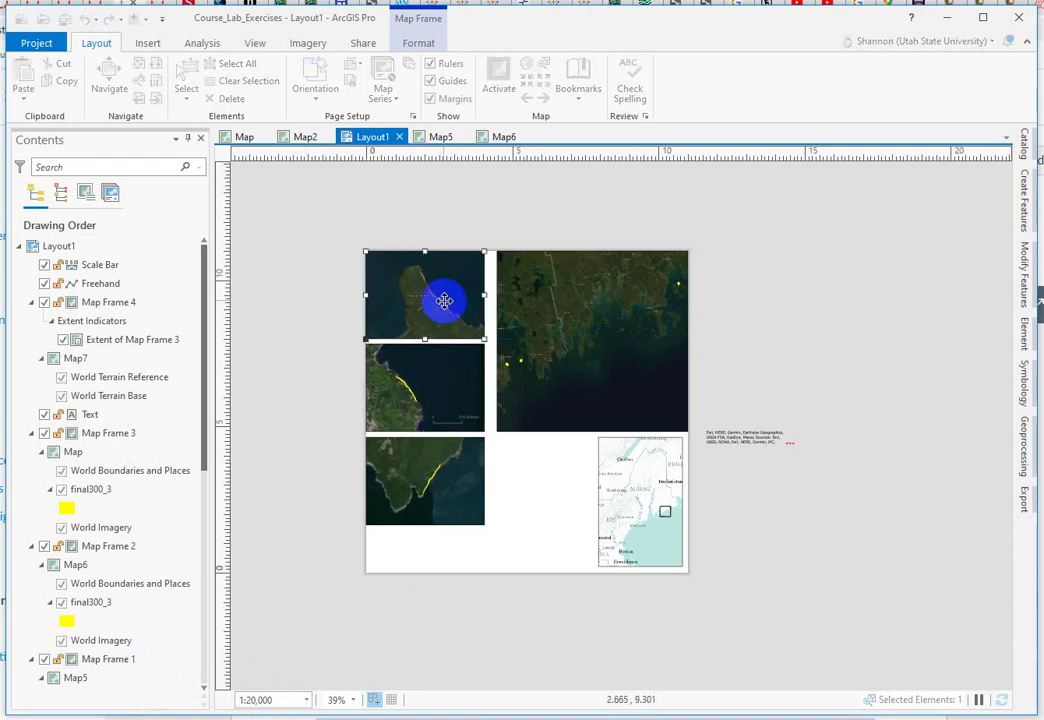
pyautogui.click(459, 287)
pyautogui.click(435, 507)
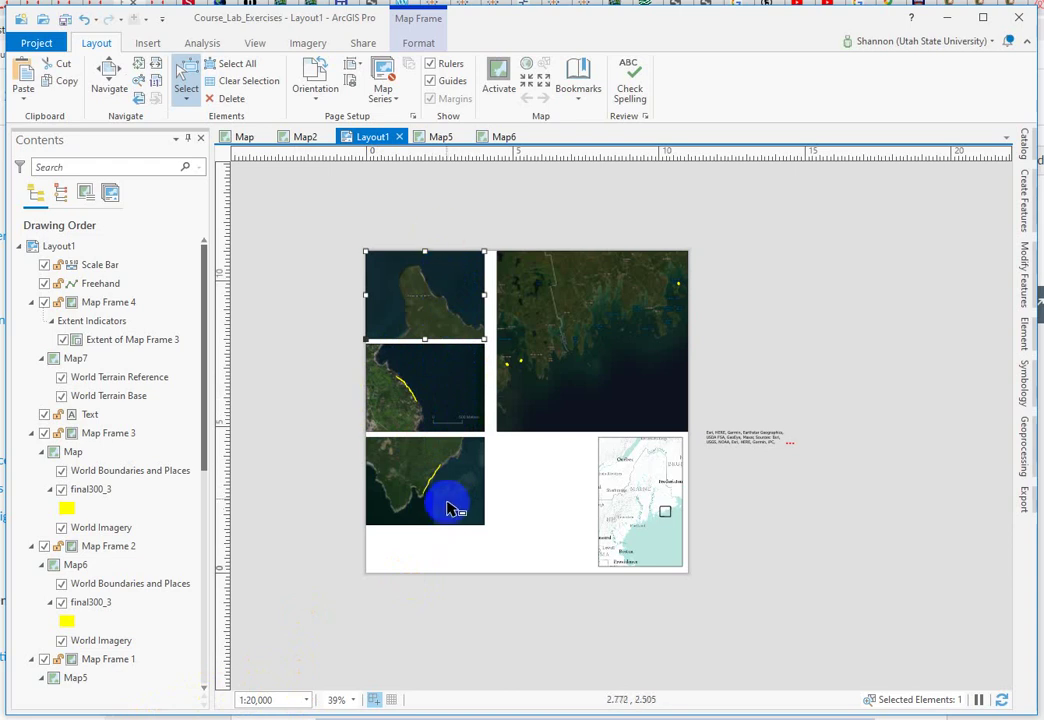
pyautogui.click(436, 566)
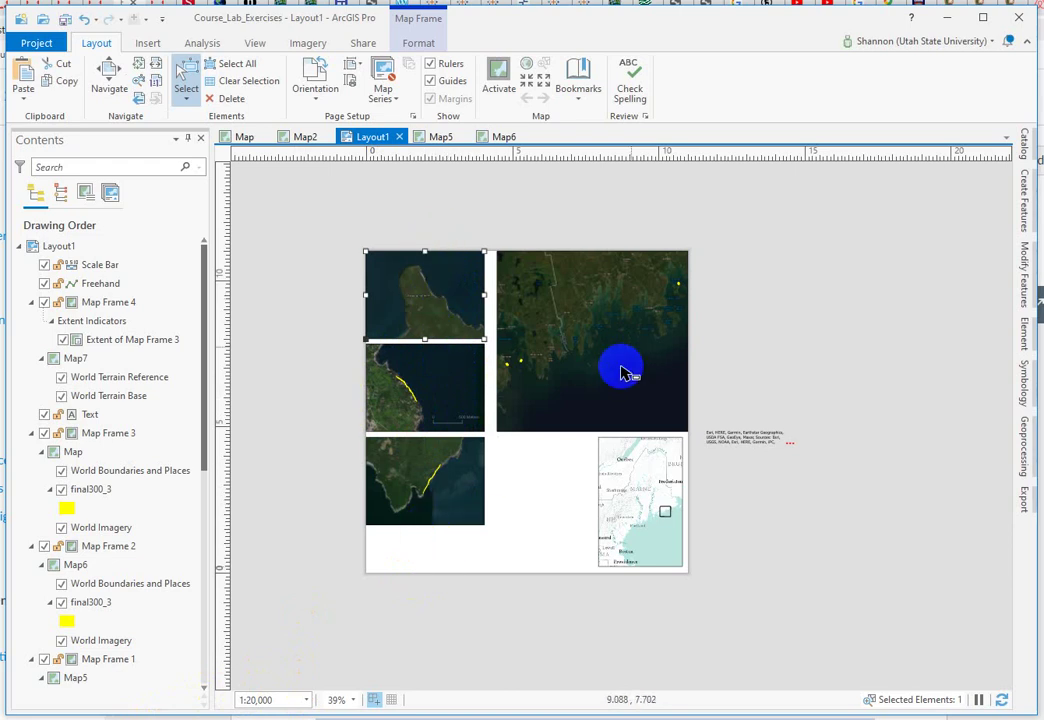
pyautogui.click(605, 410)
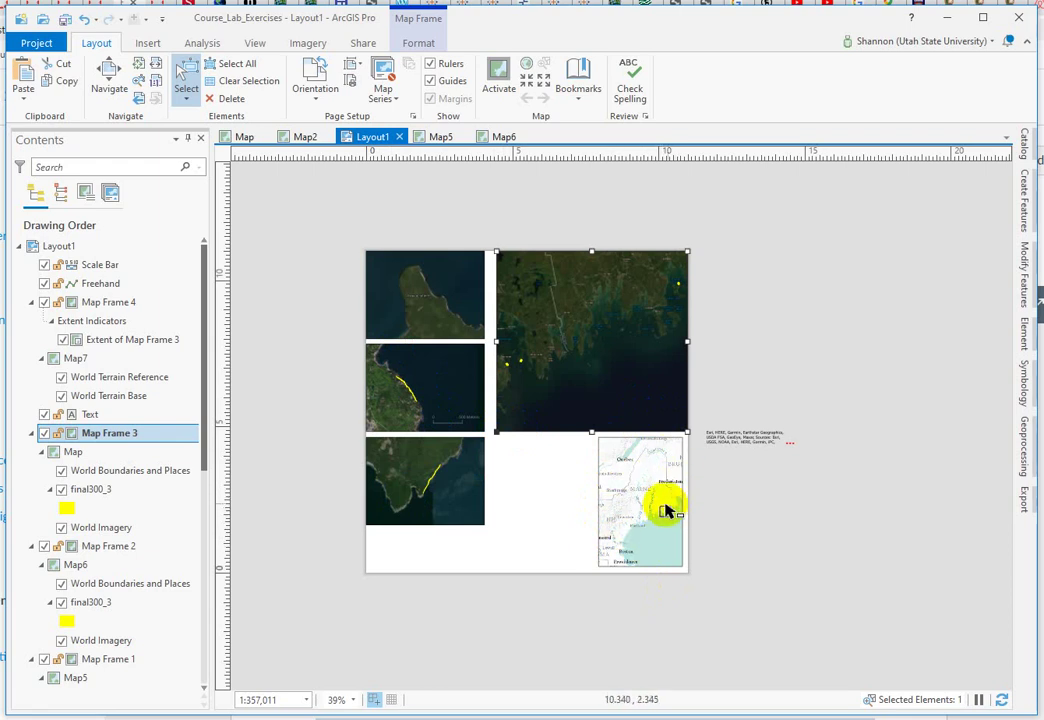
pyautogui.moveTo(613, 419); pyautogui.dragTo(549, 560)
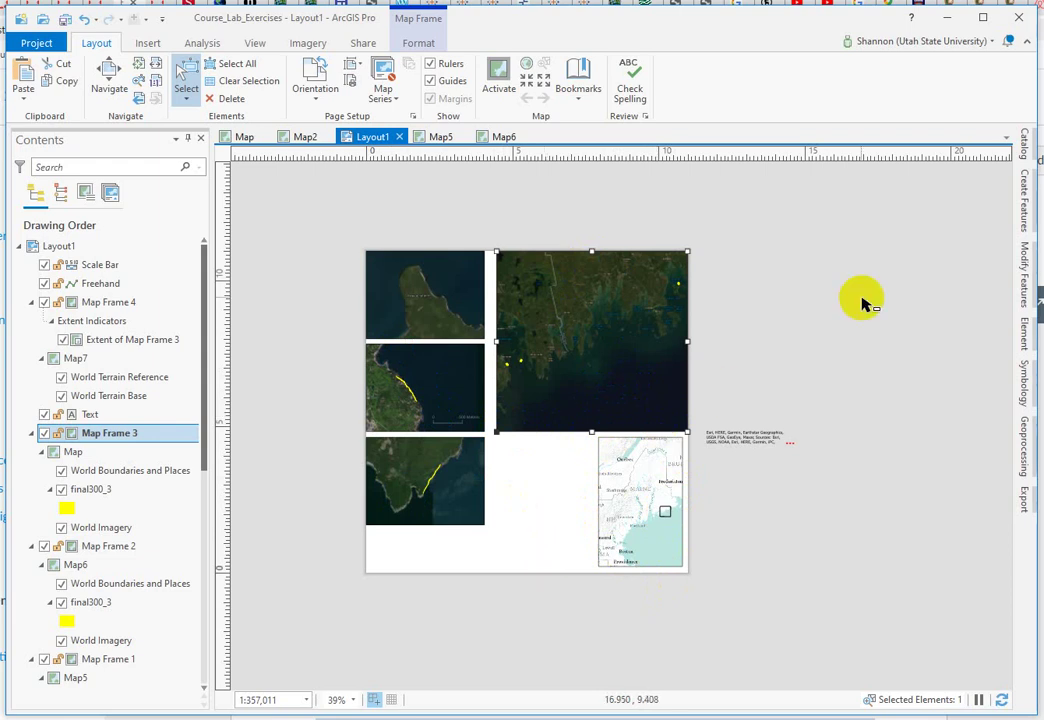